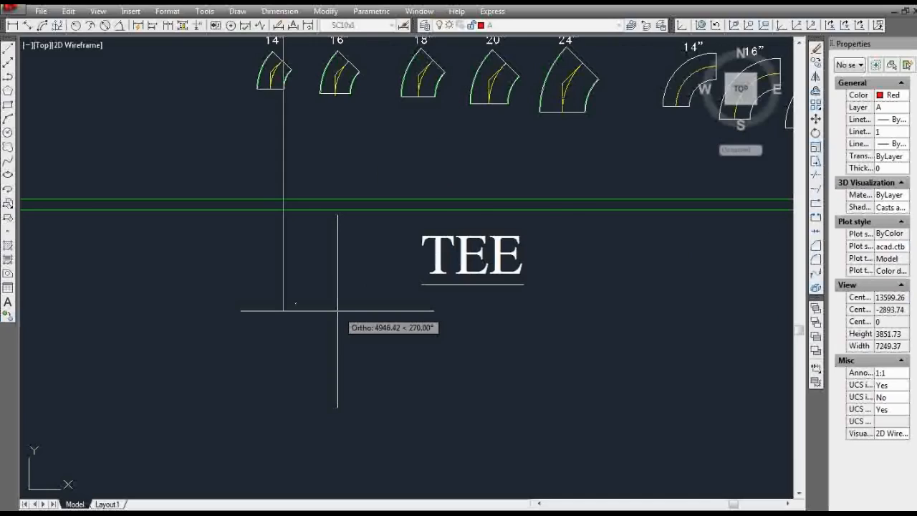
# Step: Place the copied 1/2" label under the TEE heading, aligned vertically with its source, and end the copy
pyautogui.scroll(-4, 337, 311)
pyautogui.scroll(4, 336, 309)
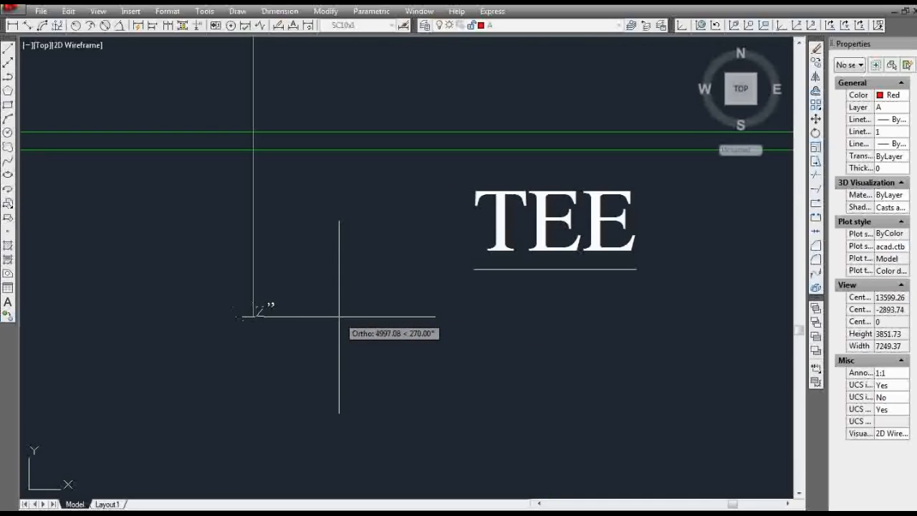
pyautogui.click(339, 317)
pyautogui.press('Escape')
pyautogui.write('ed')
pyautogui.press('Return')
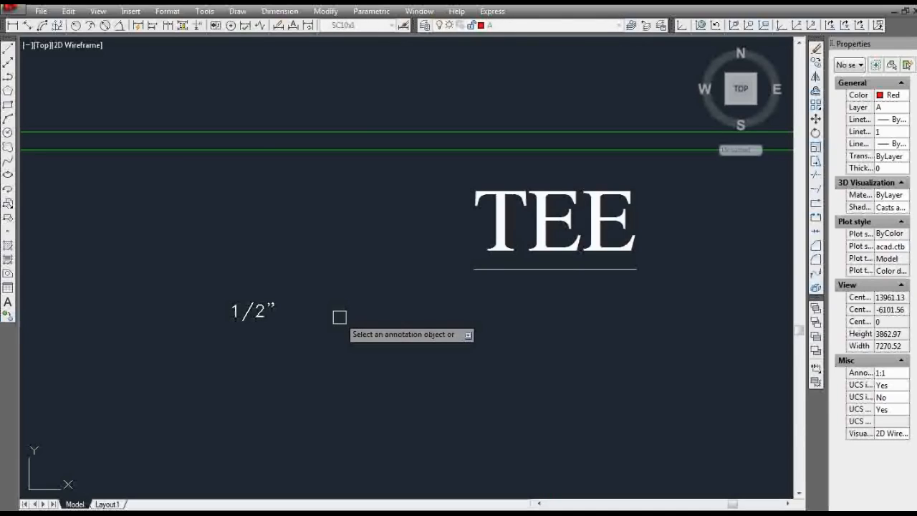
pyautogui.press('Escape')
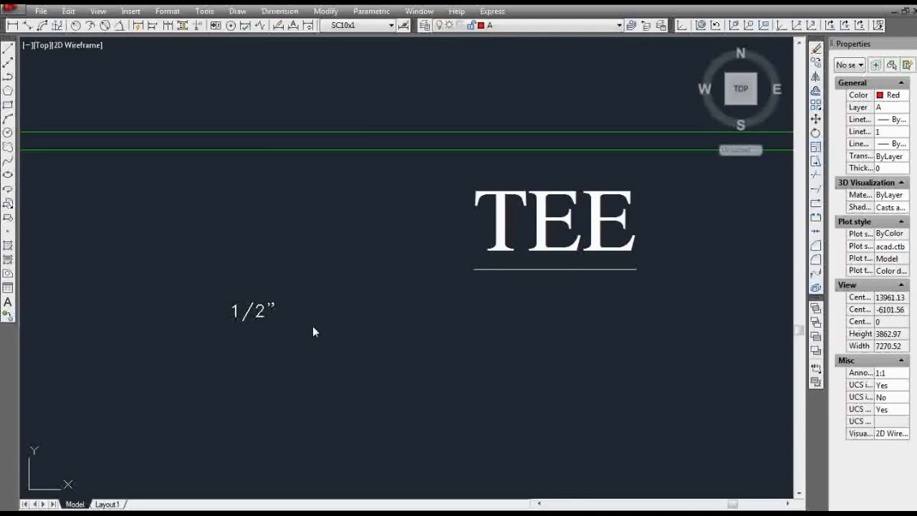
# Step: Insert the TEE.1V2 block directly below the 1/2" label at scale 1 and rotation 0
pyautogui.write('i')
pyautogui.press('Return')
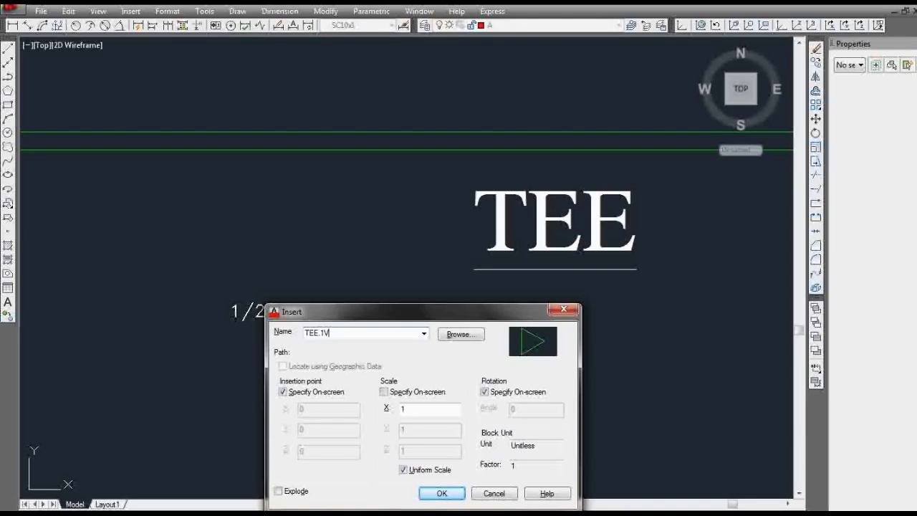
pyautogui.press('Return')
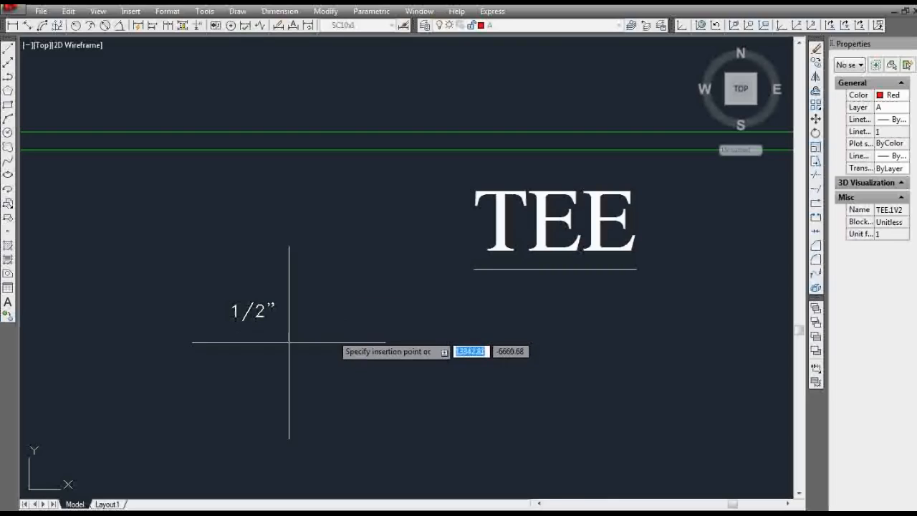
pyautogui.scroll(4, 251, 331)
pyautogui.click(249, 304)
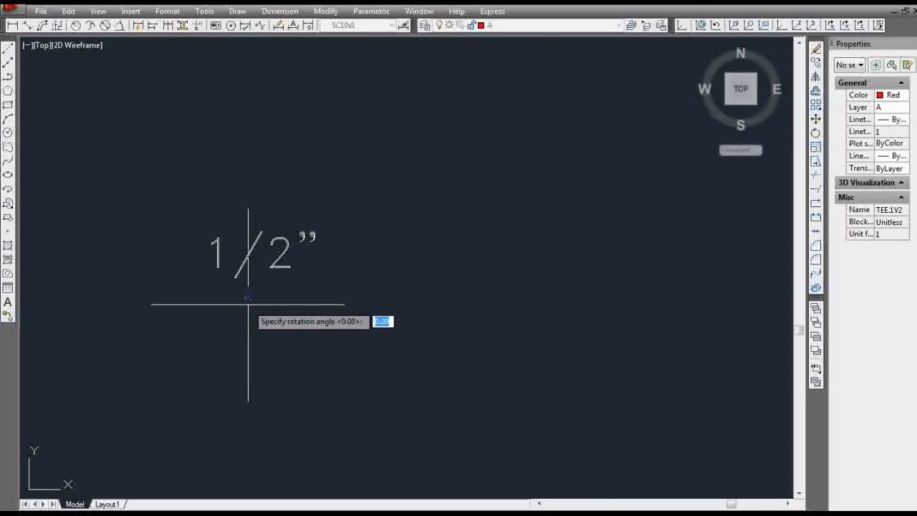
pyautogui.press('Return')
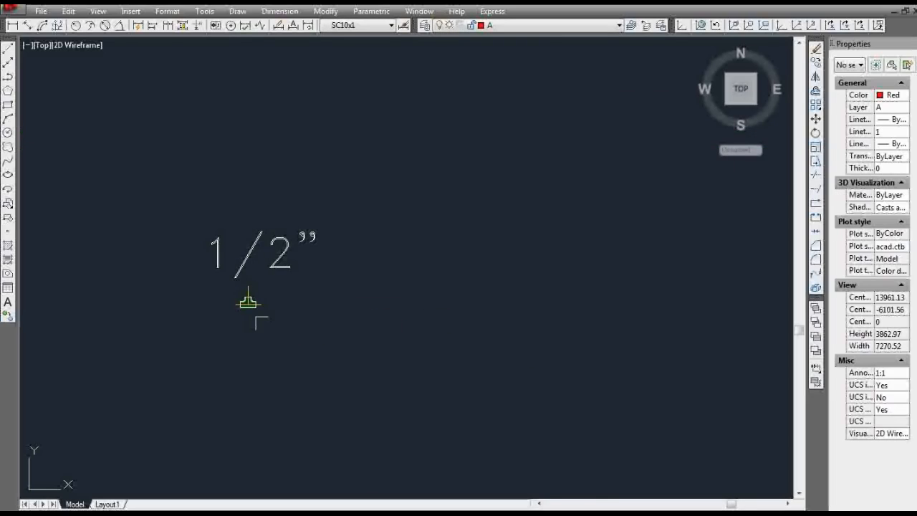
# Step: Copy the 3/4" label from the ELBOW 45° section straight down beside the 1/2" label in the TEE section
pyautogui.scroll(-4, 266, 326)
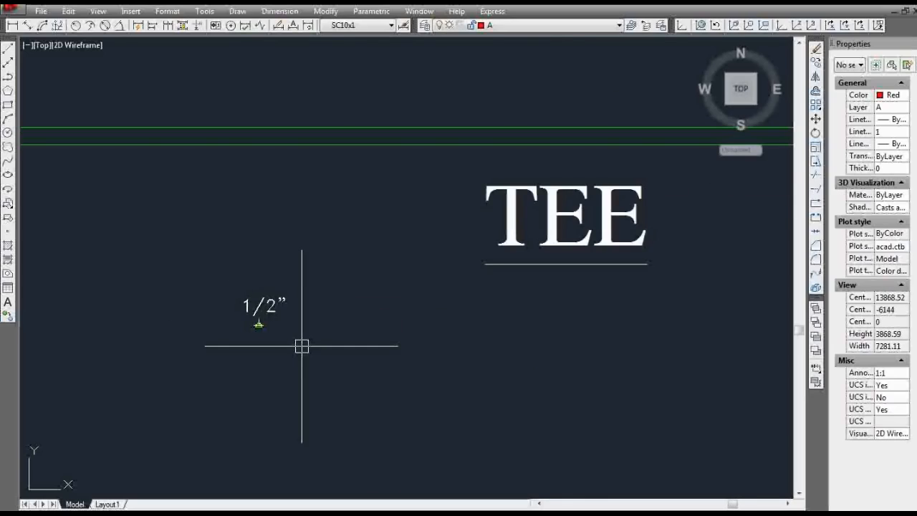
pyautogui.scroll(-2, 308, 344)
pyautogui.write('CO')
pyautogui.press('Return')
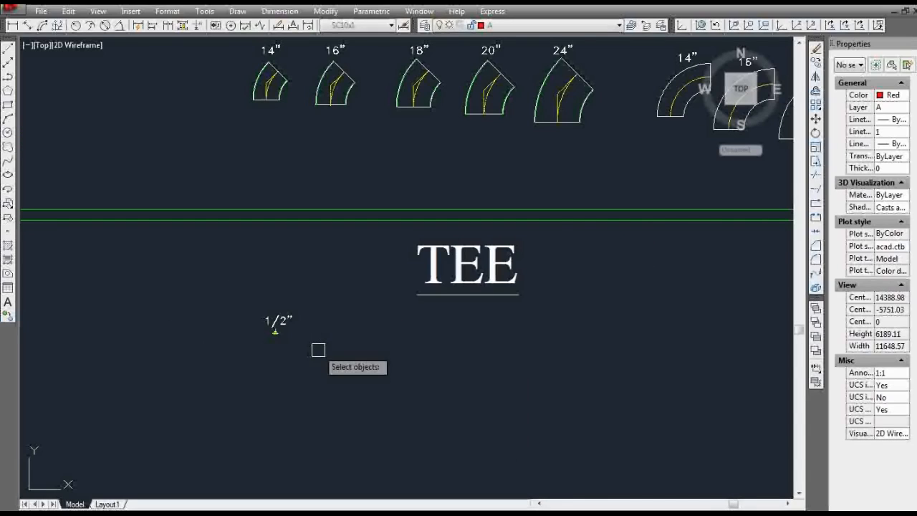
pyautogui.scroll(-2, 318, 351)
pyautogui.scroll(4, 321, 87)
pyautogui.press('Return')
pyautogui.click(319, 107)
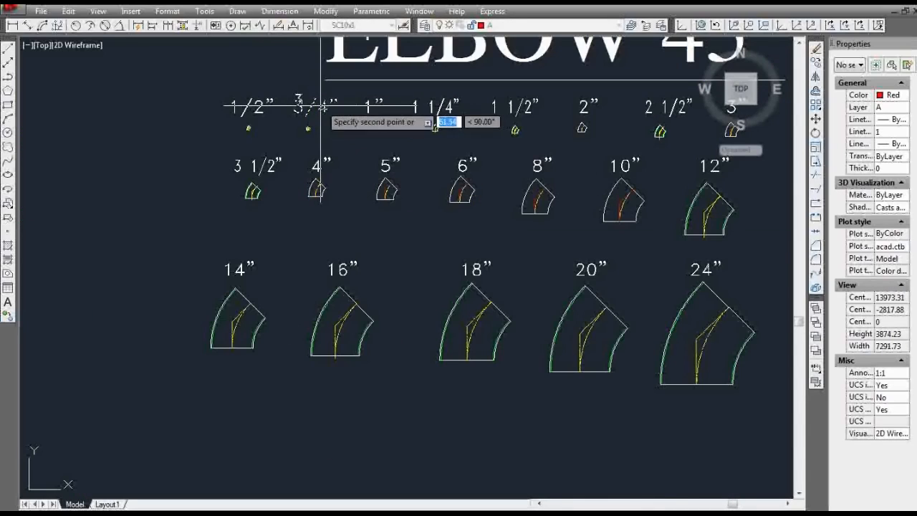
pyautogui.scroll(-3, 323, 97)
pyautogui.scroll(4, 330, 230)
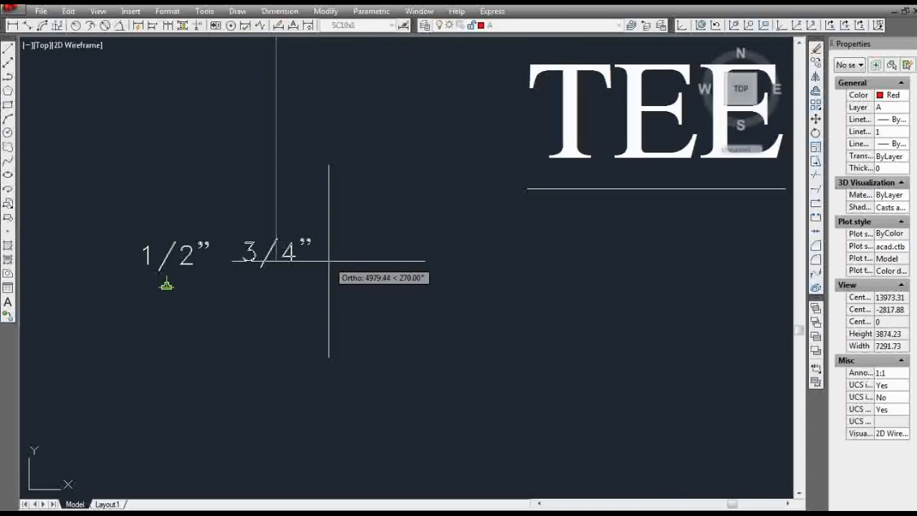
pyautogui.click(331, 265)
pyautogui.press('Return')
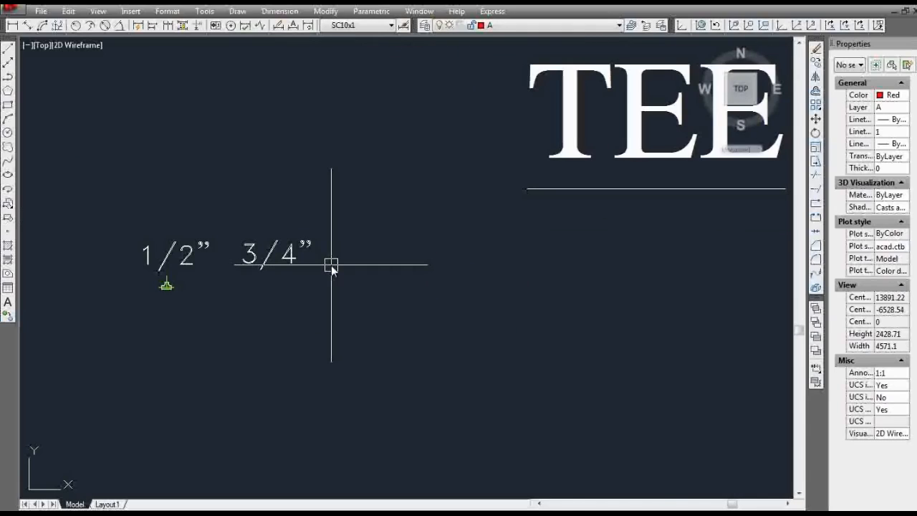
# Step: Insert the TEE.3V4 block at scale 1 directly below the 3/4" label in the TEE section
pyautogui.write('i')
pyautogui.press('Return')
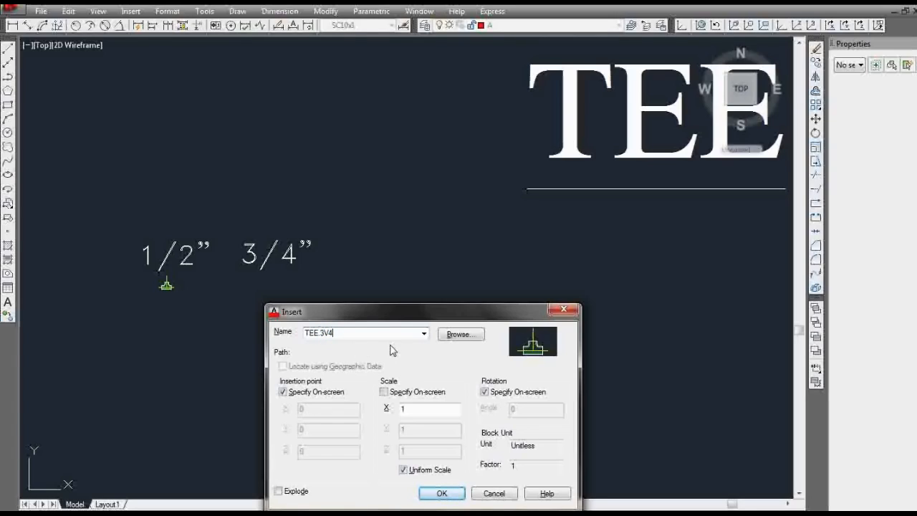
pyautogui.press('Return')
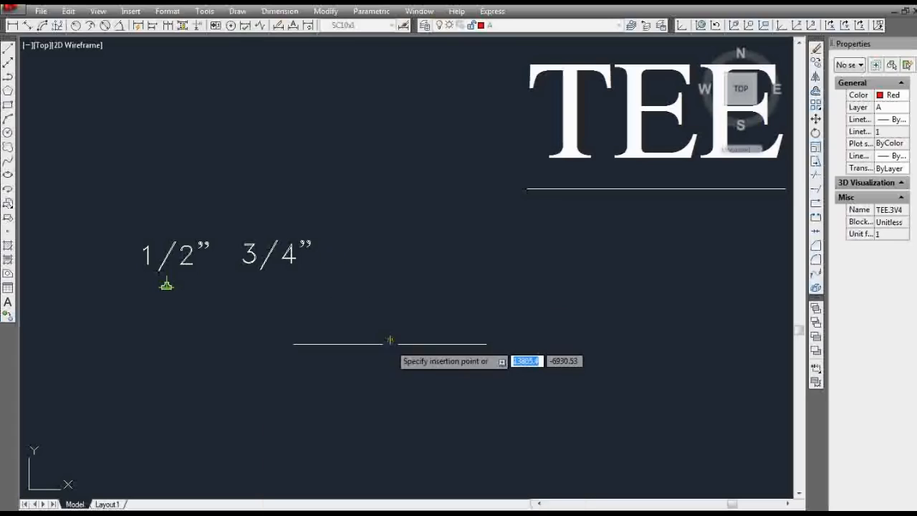
pyautogui.click(282, 294)
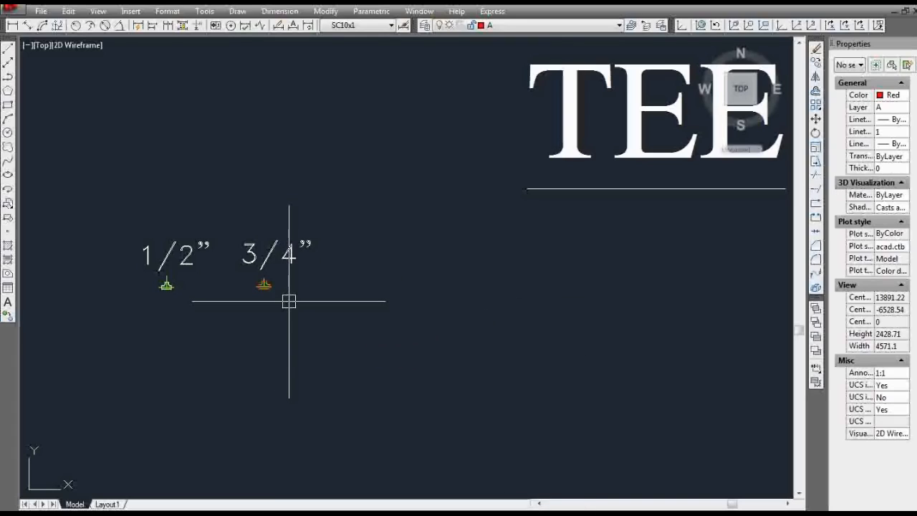
# Step: Copy the 1" label from the ELBOW 45° section straight down beside the 3/4" label in the TEE section
pyautogui.scroll(6, 288, 304)
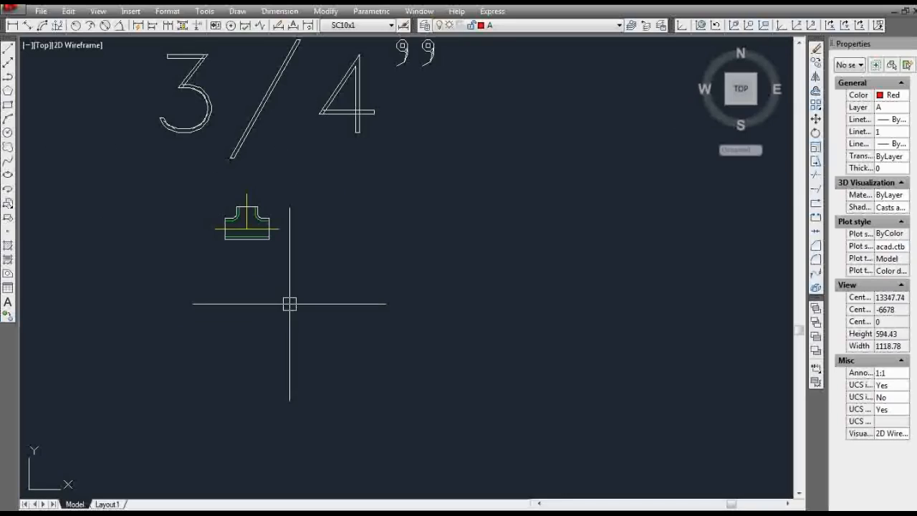
pyautogui.scroll(-8, 289, 310)
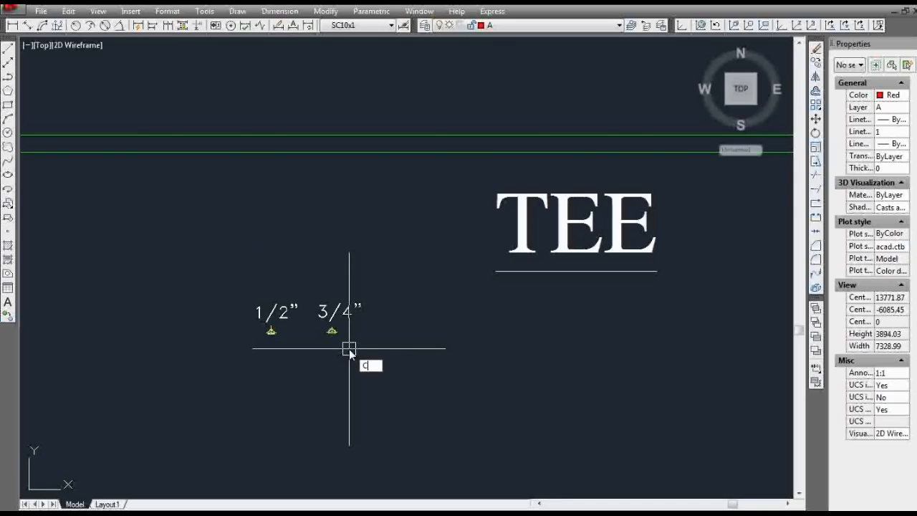
pyautogui.press('Return')
pyautogui.scroll(-4, 354, 348)
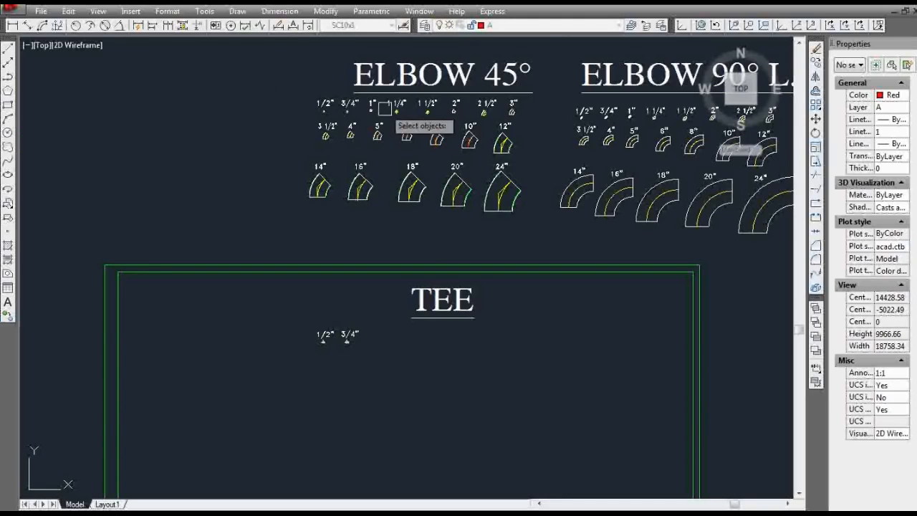
pyautogui.scroll(6, 337, 90)
pyautogui.click(332, 83)
pyautogui.press('Return')
pyautogui.click(333, 95)
pyautogui.scroll(-4, 366, 66)
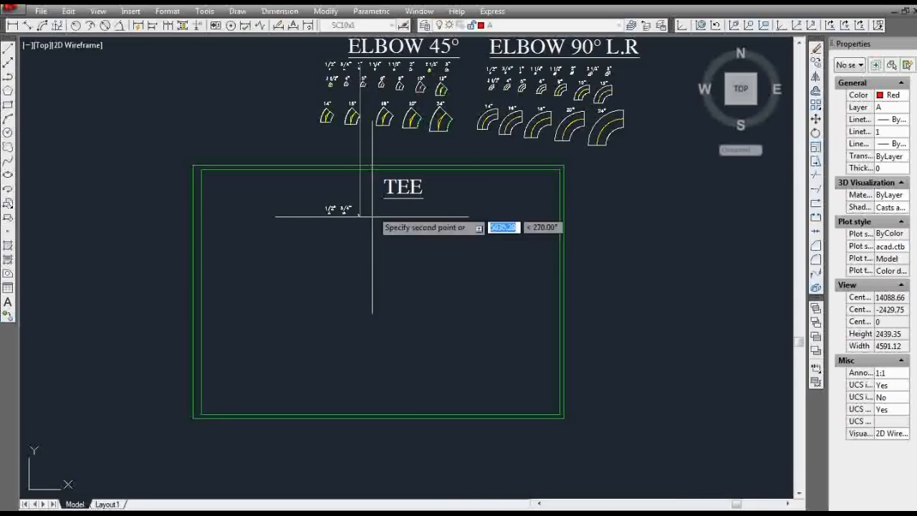
pyautogui.scroll(4, 364, 212)
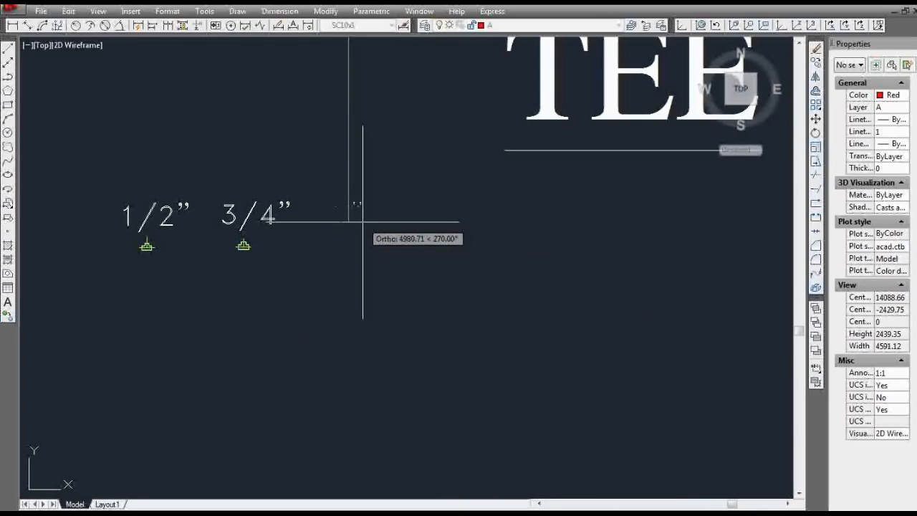
pyautogui.click(363, 224)
pyautogui.press('Return')
# Step: Insert the TEE.1 block at scale 1 directly below the 1" label in the TEE section
pyautogui.write('i')
pyautogui.press('Return')
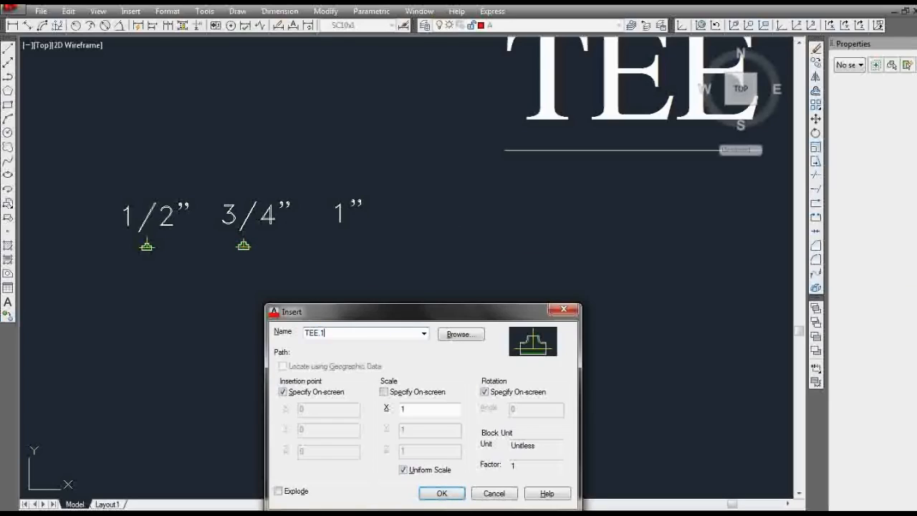
pyautogui.press('Return')
pyautogui.scroll(3, 352, 231)
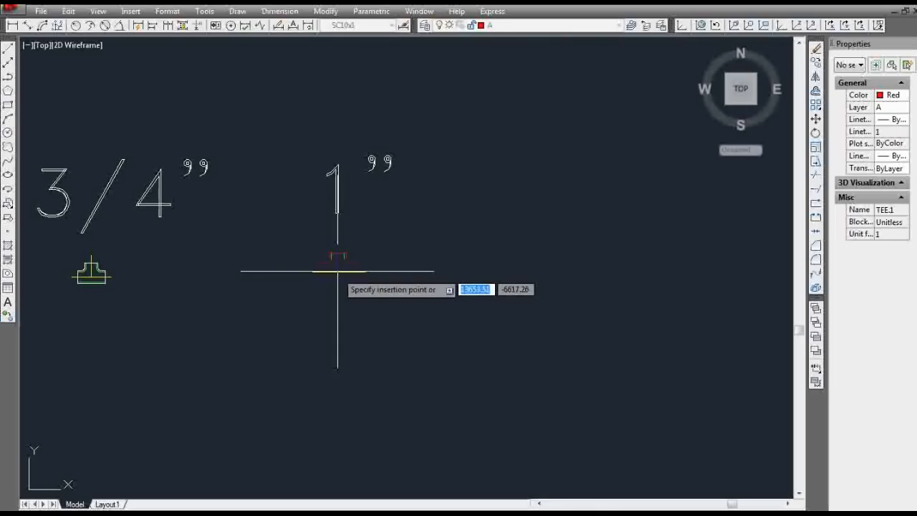
pyautogui.click(336, 270)
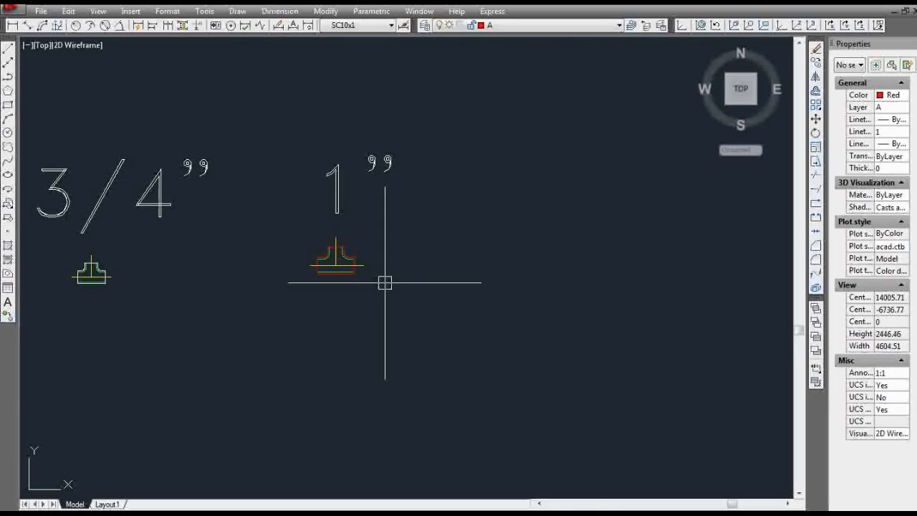
pyautogui.press('Return')
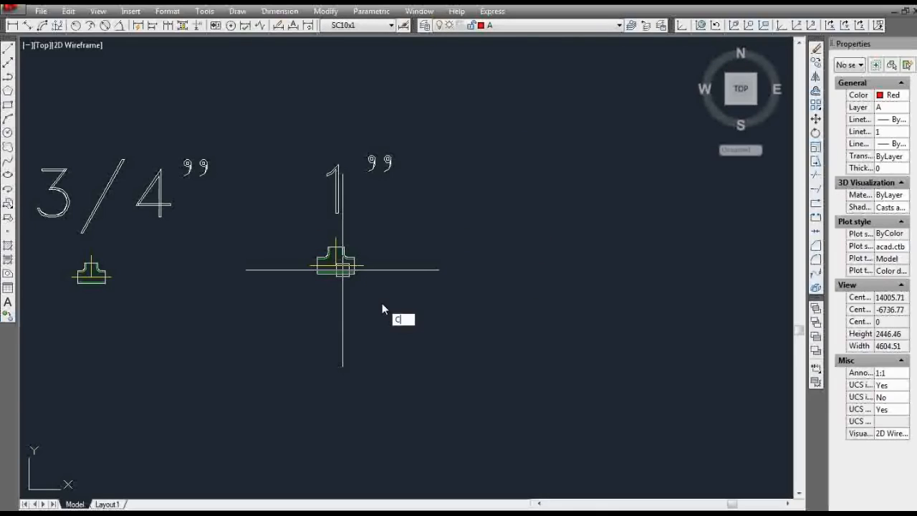
# Step: Copy the 1 1/4" label from the ELBOW 45° section straight down beside the 1" label in the TEE section
pyautogui.press('Return')
pyautogui.scroll(-8, 436, 369)
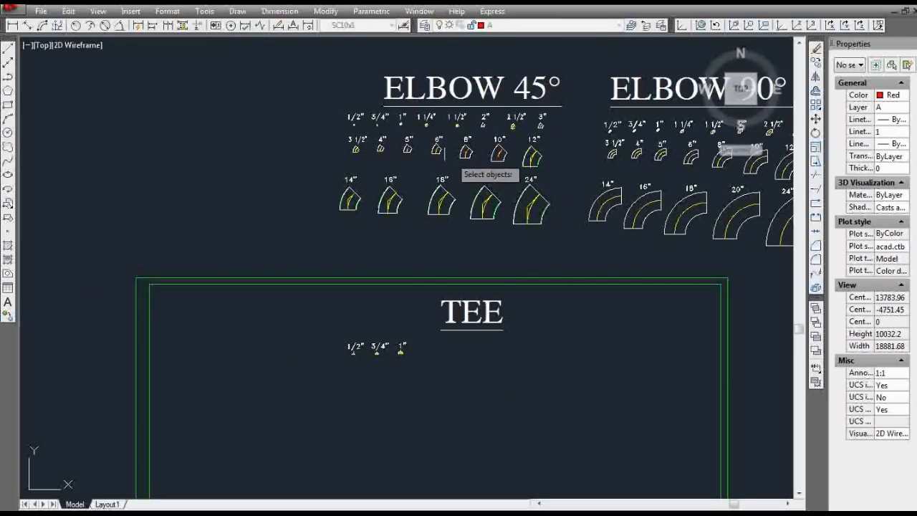
pyautogui.scroll(6, 442, 126)
pyautogui.click(408, 74)
pyautogui.press('Return')
pyautogui.click(400, 75)
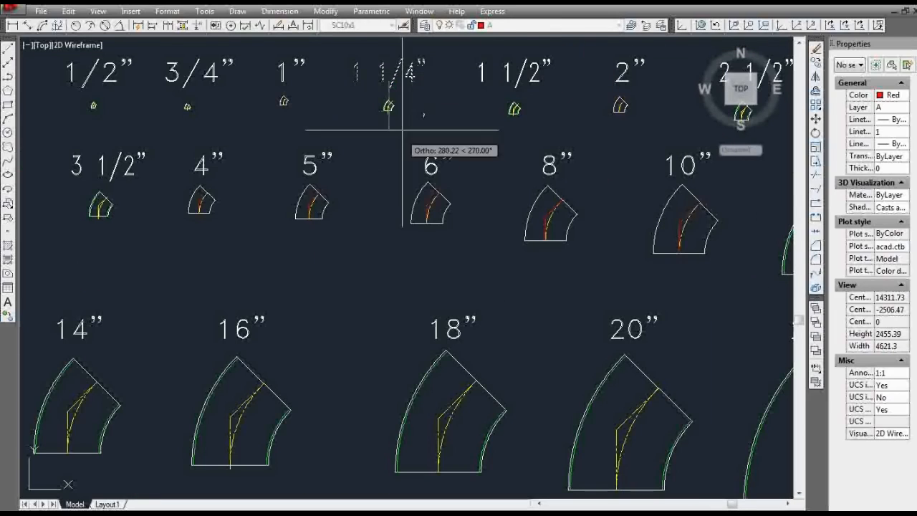
pyautogui.scroll(-7, 407, 87)
pyautogui.scroll(6, 414, 301)
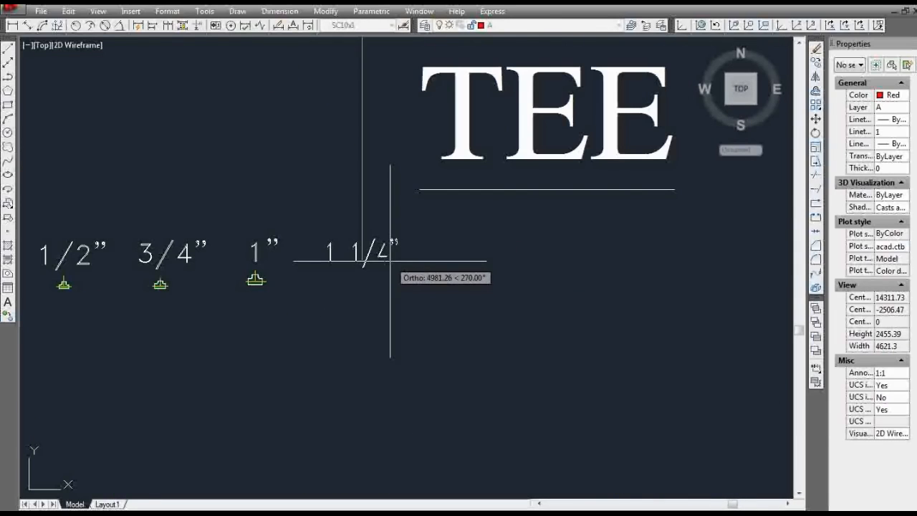
pyautogui.click(391, 261)
# Step: Insert the 1 1/4" tee block, whose name starts with TEE.1A1V, at scale 1 directly below the 1 1/4" label
pyautogui.scroll(2, 352, 286)
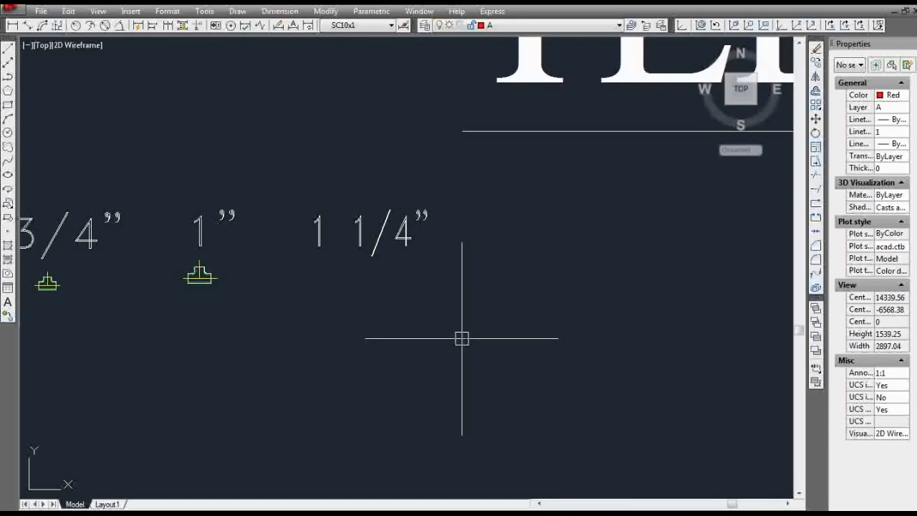
pyautogui.write('i')
pyautogui.press('Return')
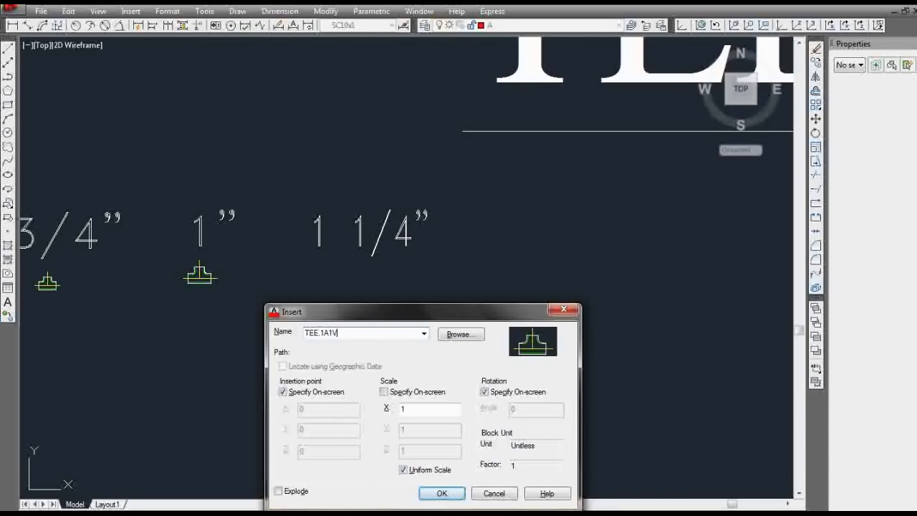
pyautogui.press('Return')
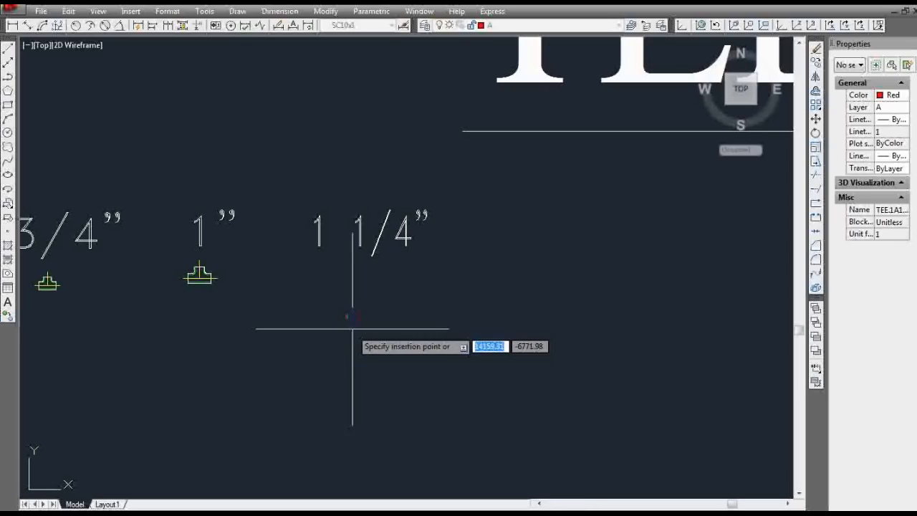
pyautogui.click(362, 283)
pyautogui.click(381, 294)
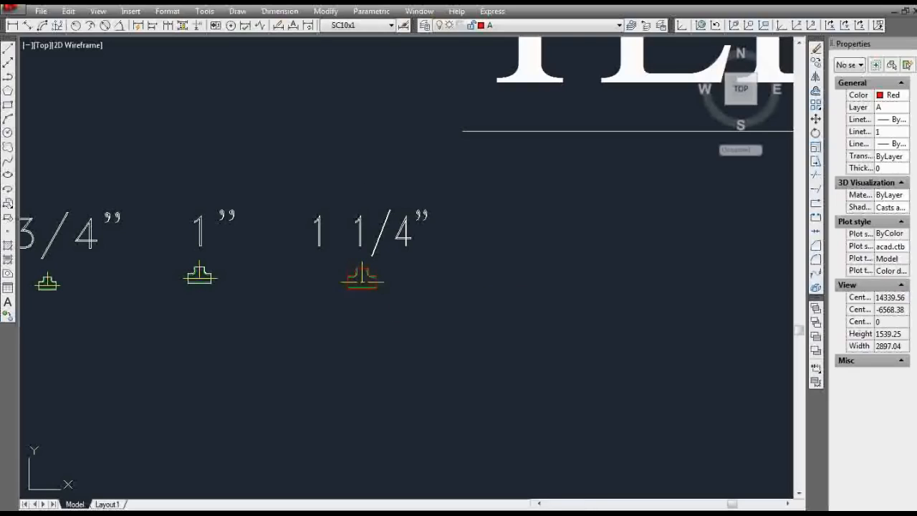
# Step: Explode the tee block below the 1 1/4" label
pyautogui.write('x')
pyautogui.press('Return')
pyautogui.click(371, 289)
pyautogui.press('Return')
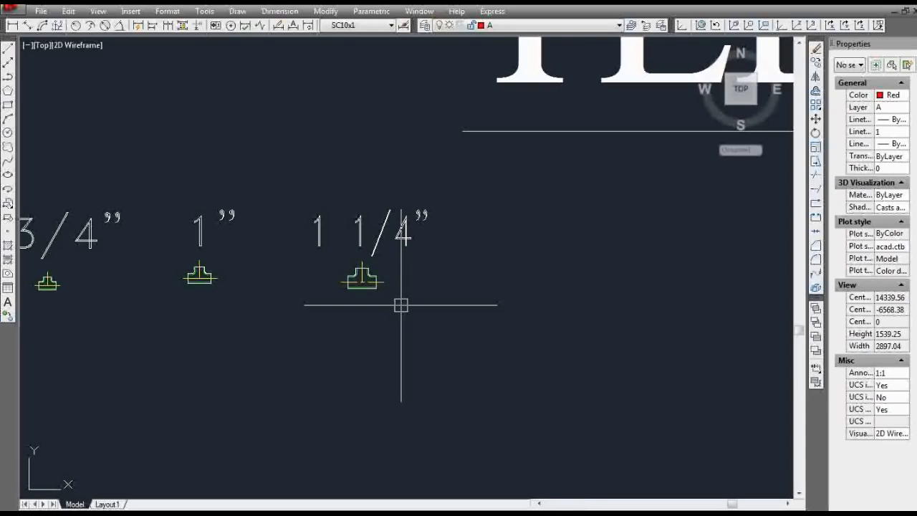
# Step: Copy the 1 1/2" label from the ELBOW 45° section straight down beside the 1 1/4" label in the TEE section
pyautogui.write('co')
pyautogui.press('Return')
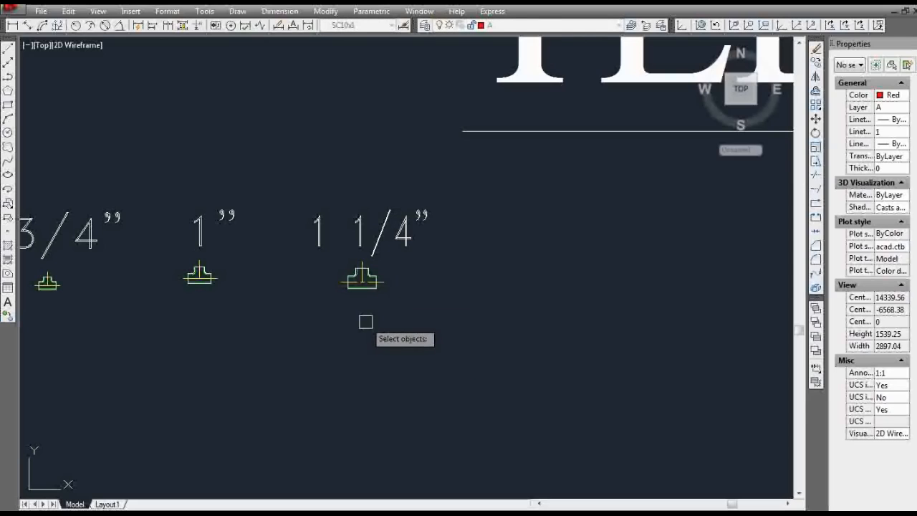
pyautogui.scroll(-8, 368, 336)
pyautogui.scroll(8, 411, 98)
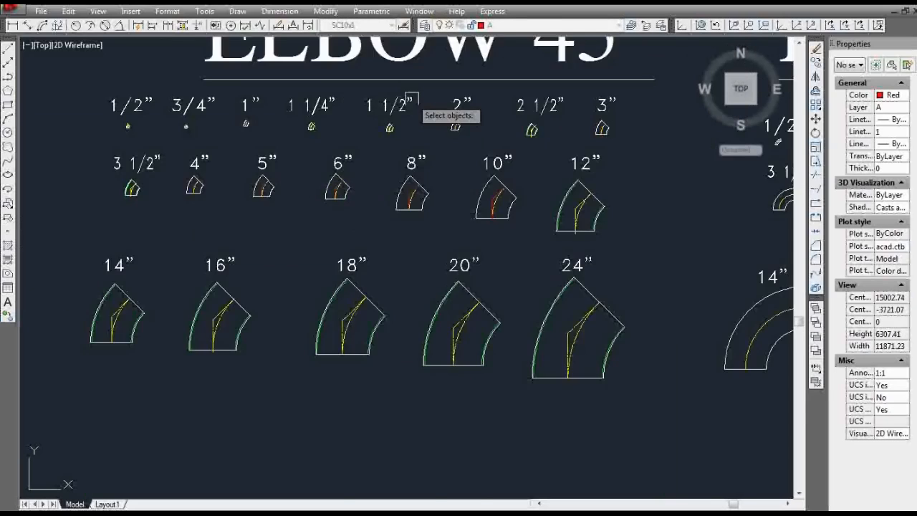
pyautogui.click(407, 107)
pyautogui.press('Return')
pyautogui.click(377, 140)
pyautogui.scroll(-8, 414, 247)
pyautogui.scroll(8, 365, 266)
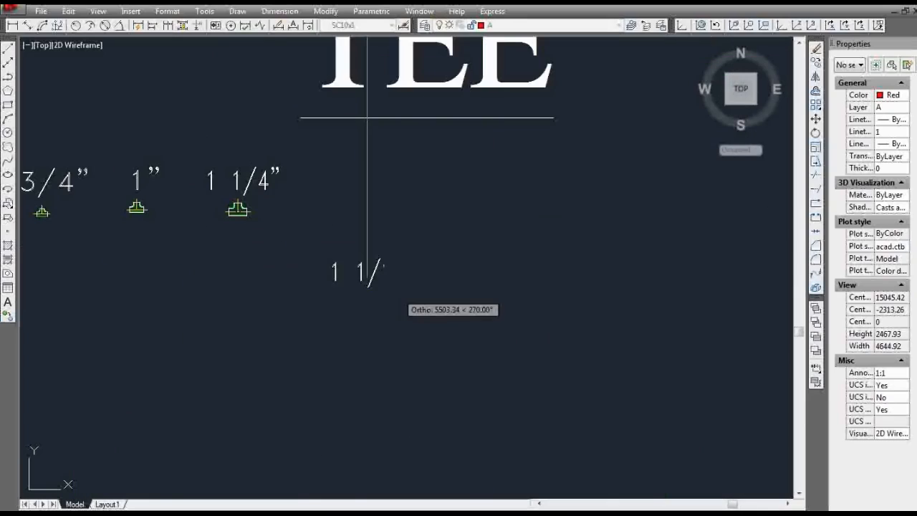
pyautogui.click(368, 190)
pyautogui.press('Return')
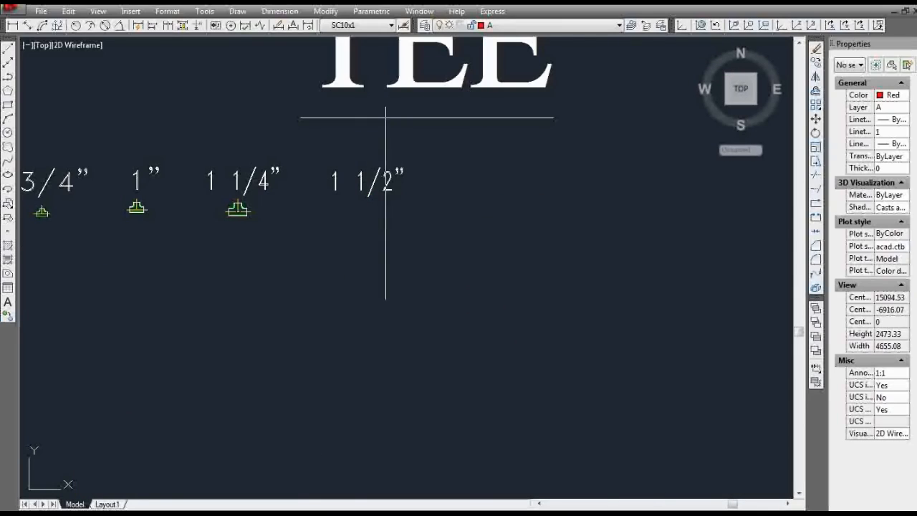
# Step: Insert the TEE.1A1V2 block at scale 1 directly below the 1 1/2" label in the TEE section and explode it
pyautogui.scroll(1, 387, 203)
pyautogui.write('i')
pyautogui.press('Return')
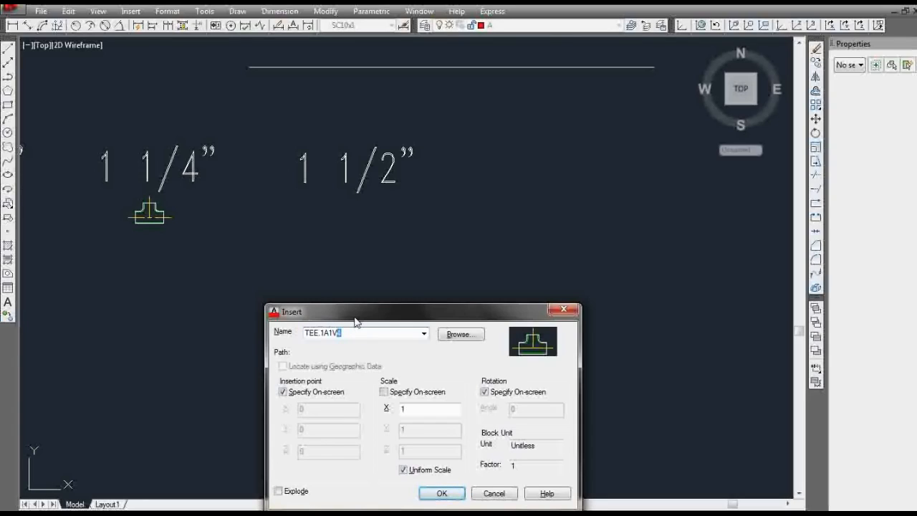
pyautogui.write('2')
pyautogui.press('Return')
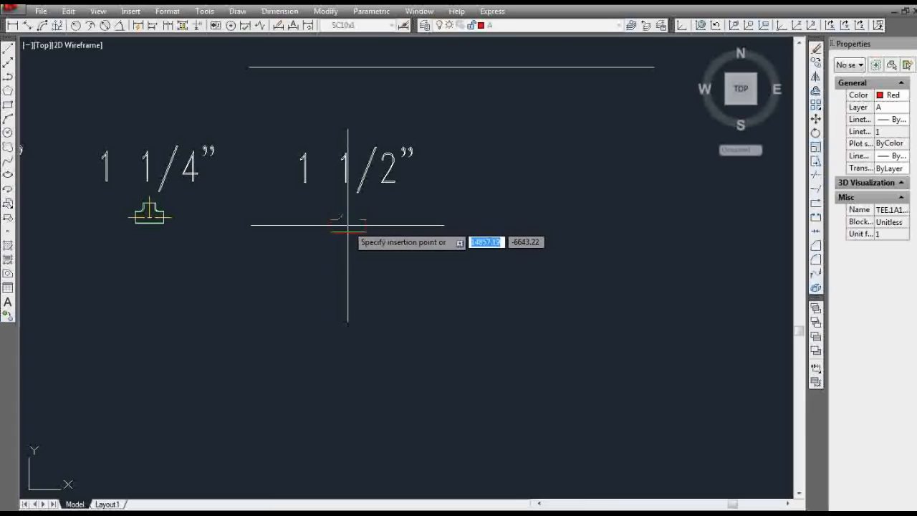
pyautogui.click(347, 222)
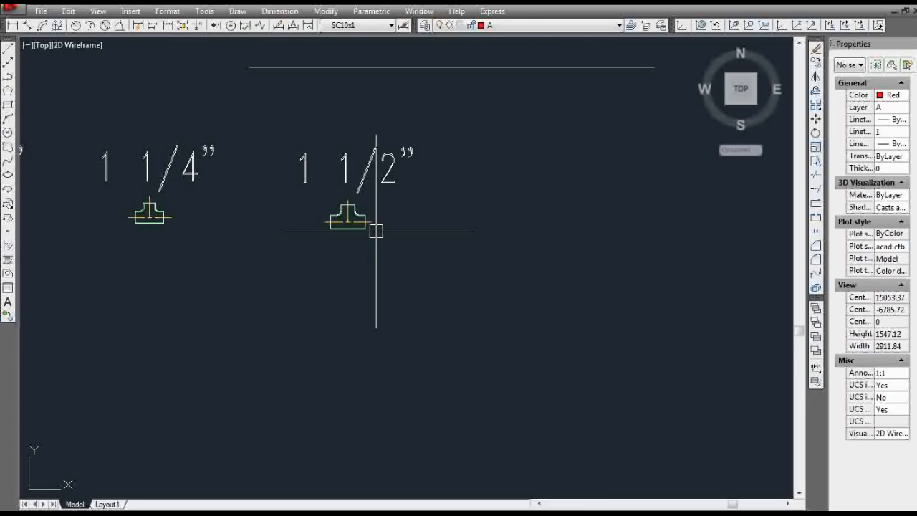
# Step: Copy the 2" label from the ELBOW 45° section straight down beside the 1 1/2" label in the TEE section
pyautogui.write('CO')
pyautogui.press('Return')
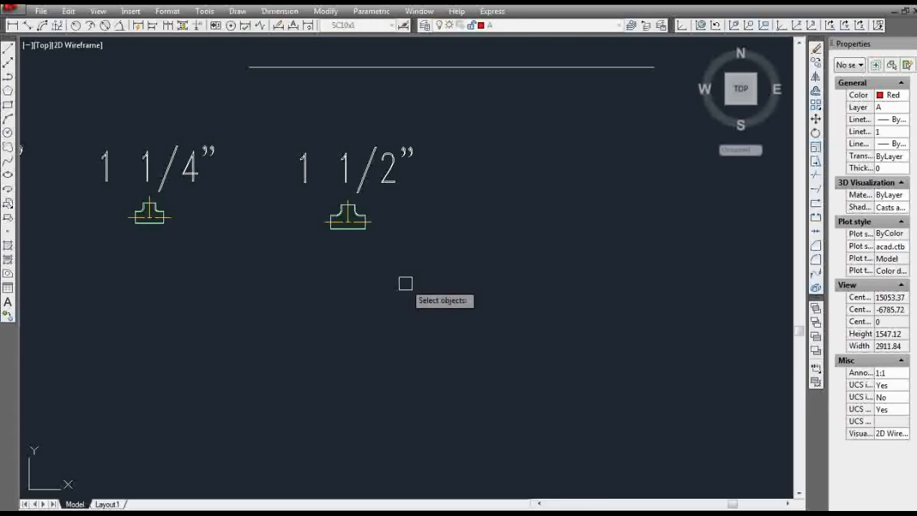
pyautogui.scroll(-4, 389, 356)
pyautogui.scroll(-2, 406, 305)
pyautogui.scroll(5, 430, 91)
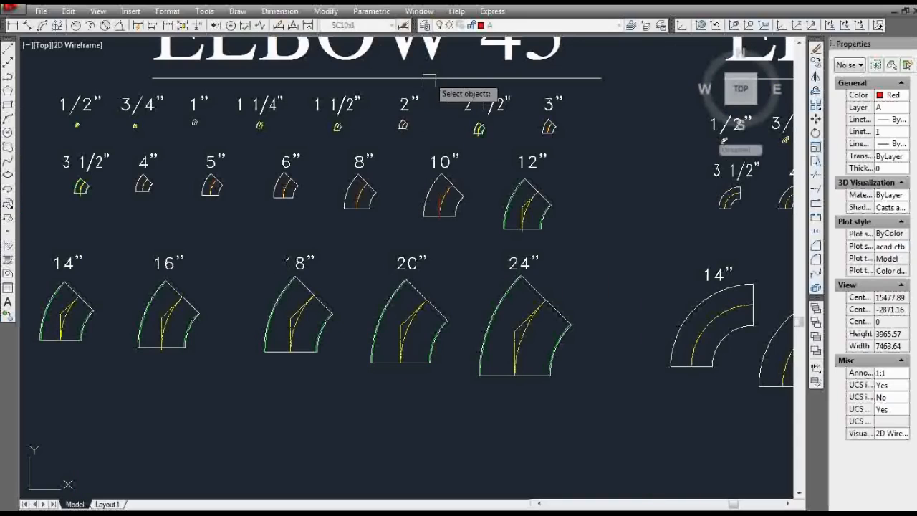
pyautogui.click(407, 108)
pyautogui.press('Return')
pyautogui.click(414, 104)
pyautogui.scroll(-4, 414, 103)
pyautogui.scroll(6, 459, 251)
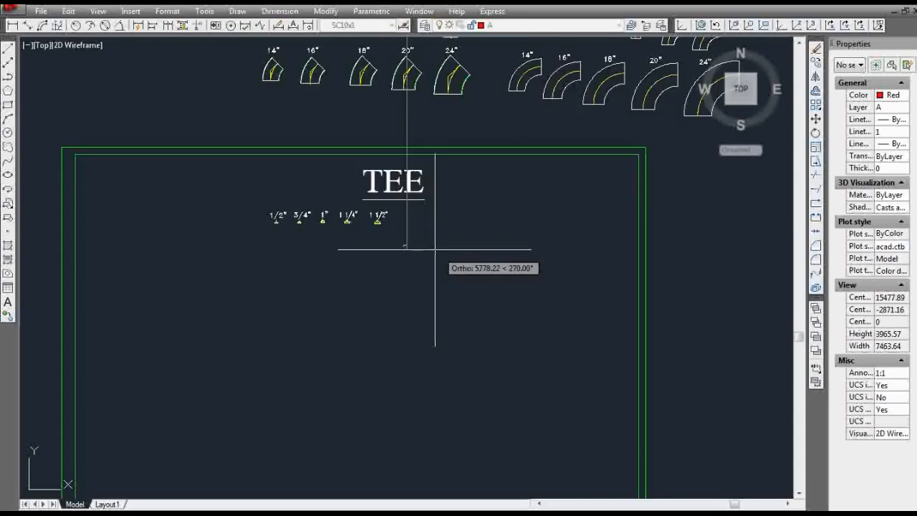
pyautogui.scroll(4, 349, 133)
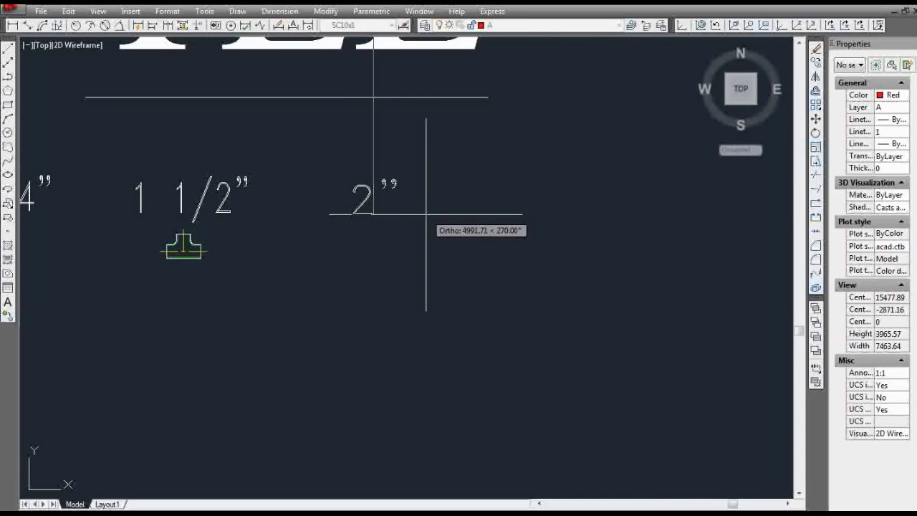
pyautogui.scroll(-3, 426, 214)
pyautogui.scroll(3, 403, 156)
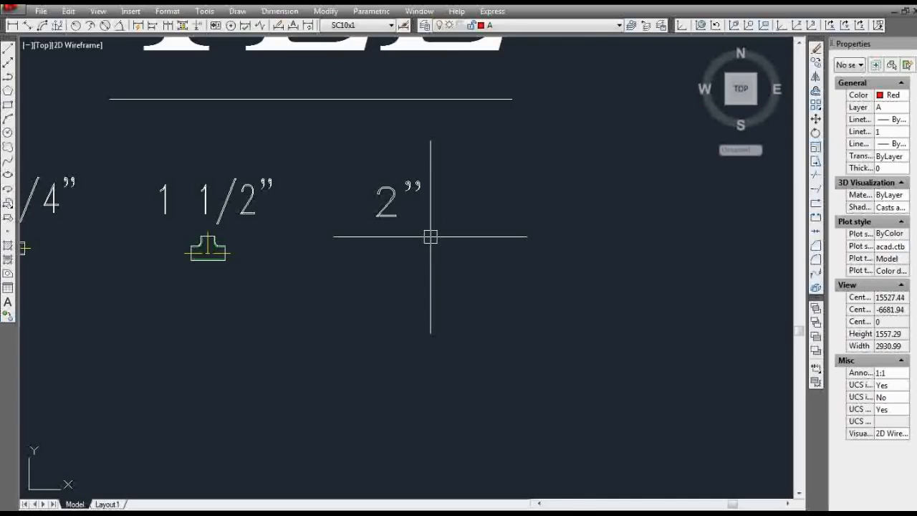
# Step: Insert the TEE.2 block at scale 1 directly below the 2" label in the TEE section
pyautogui.write('i')
pyautogui.press('Return')
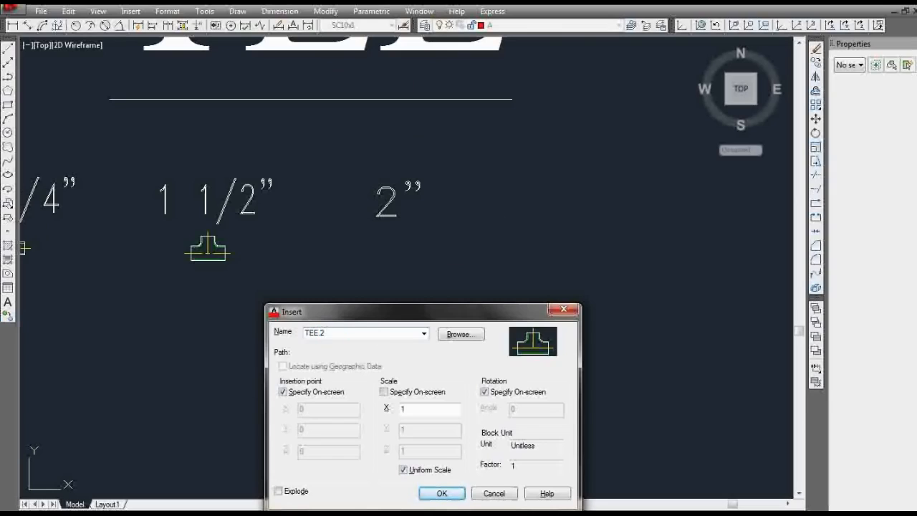
pyautogui.press('Return')
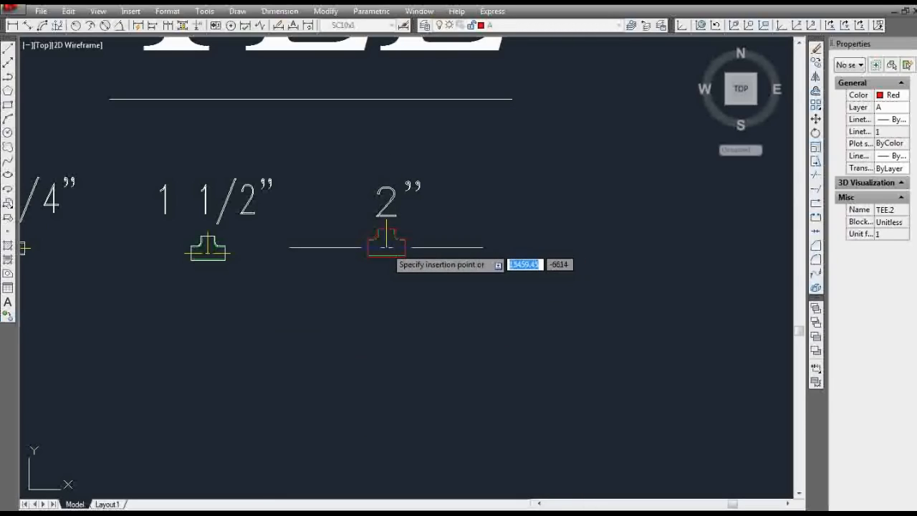
pyautogui.click(386, 247)
pyautogui.click(423, 262)
# Step: Explode the tee block below the 2" label
pyautogui.write('x')
pyautogui.press('Return')
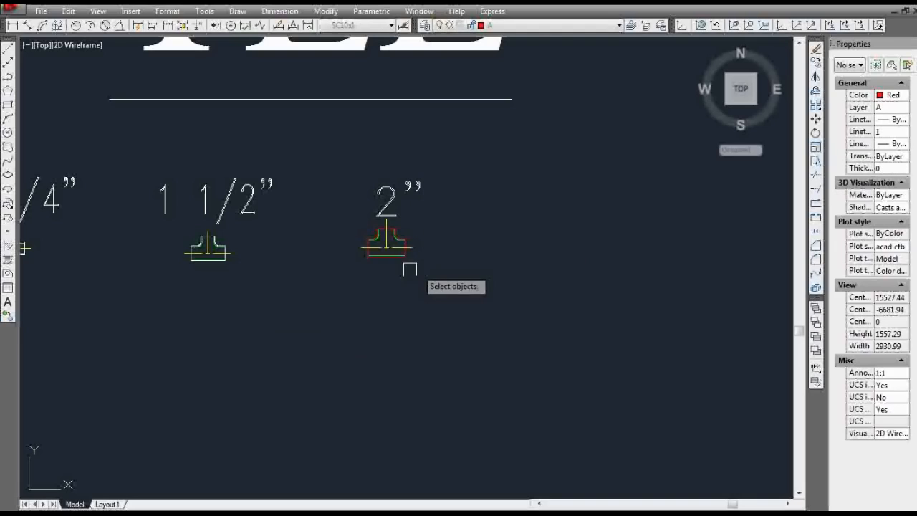
pyautogui.click(388, 256)
pyautogui.press('Return')
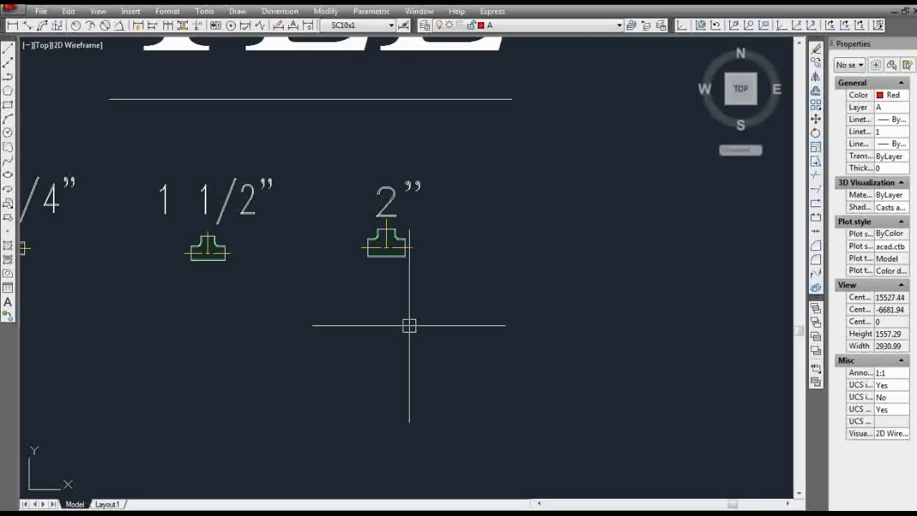
# Step: Copy the 2 1/2" label from the ELBOW 45° section straight down beside the 2" label in the TEE section
pyautogui.scroll(-6, 425, 333)
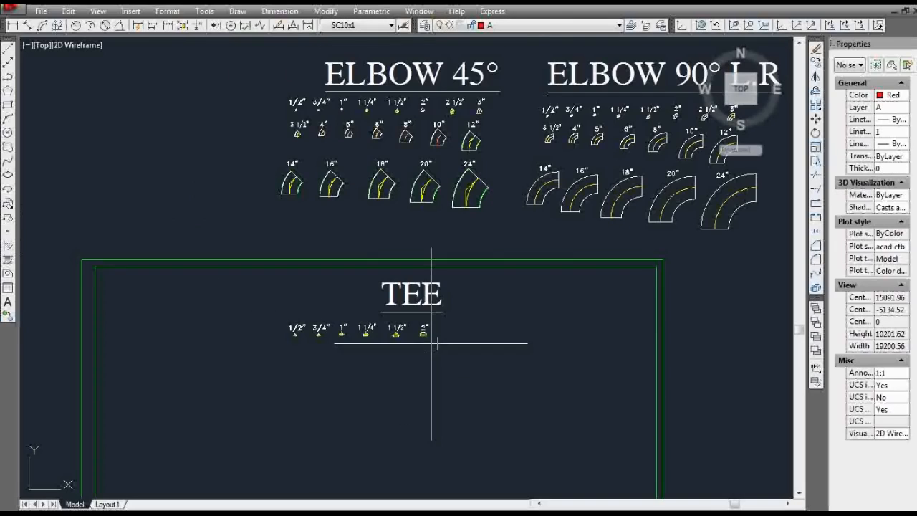
pyautogui.scroll(3, 483, 122)
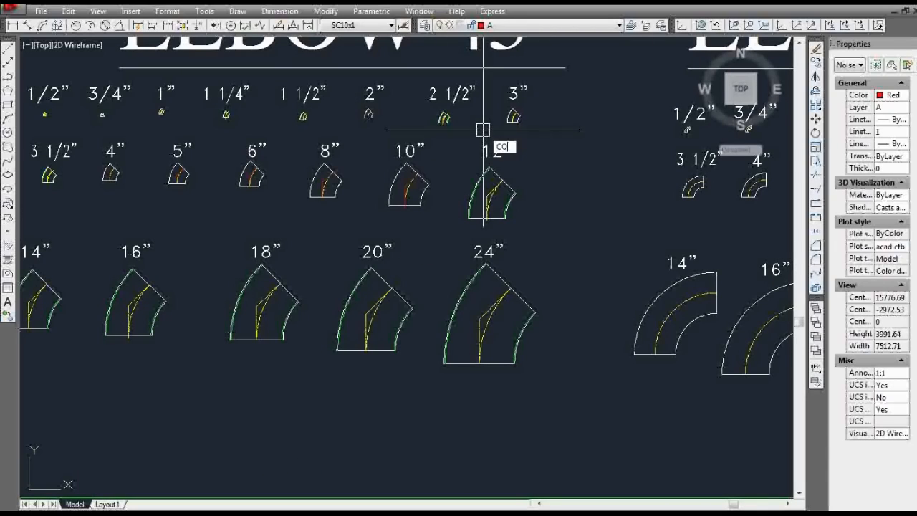
pyautogui.press('Return')
pyautogui.click(462, 89)
pyautogui.press('Return')
pyautogui.click(465, 94)
pyautogui.scroll(-5, 450, 96)
pyautogui.scroll(2, 469, 374)
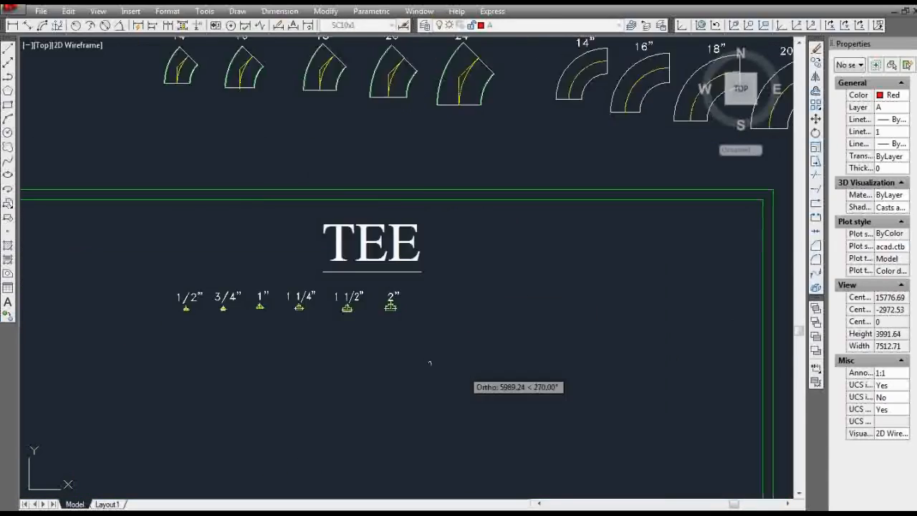
pyautogui.scroll(3, 430, 363)
pyautogui.click(433, 218)
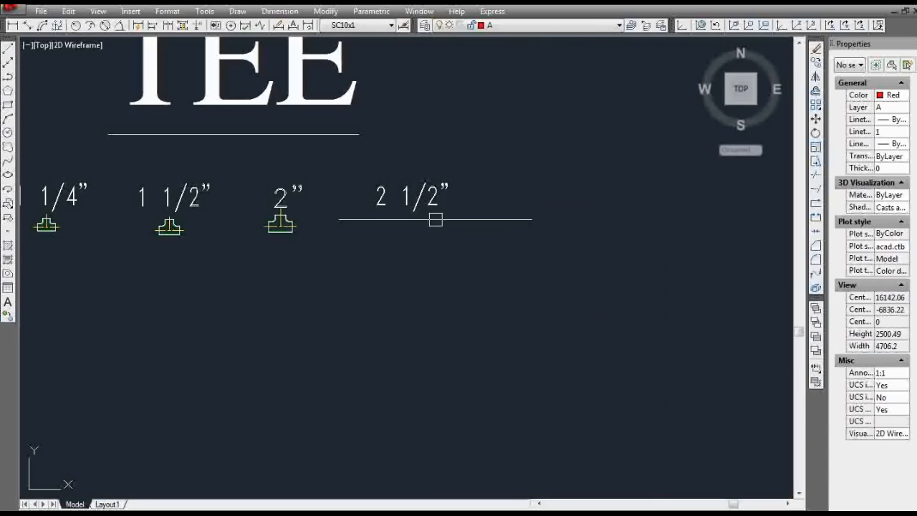
# Step: Insert the TEE.2A1V2 block at scale 1 directly below the 2 1/2" label in the TEE section and explode it
pyautogui.write('i')
pyautogui.press('Return')
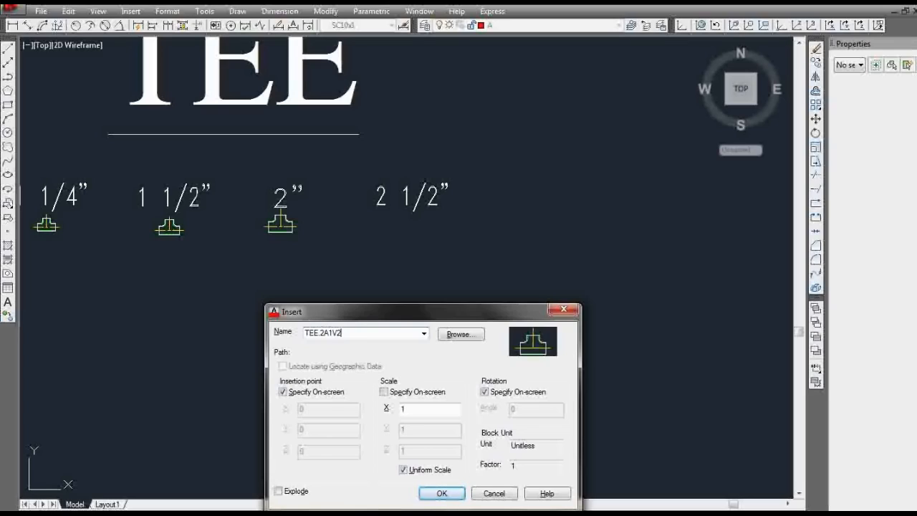
pyautogui.press('Return')
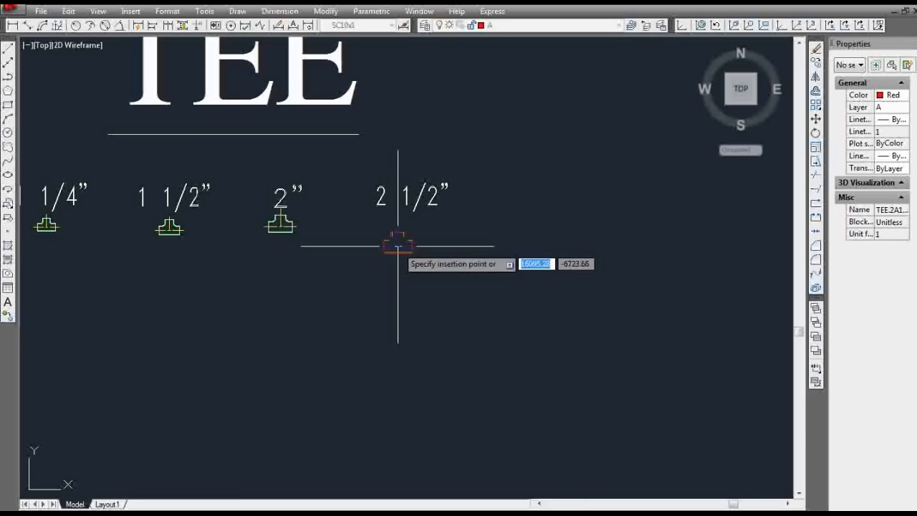
pyautogui.click(402, 231)
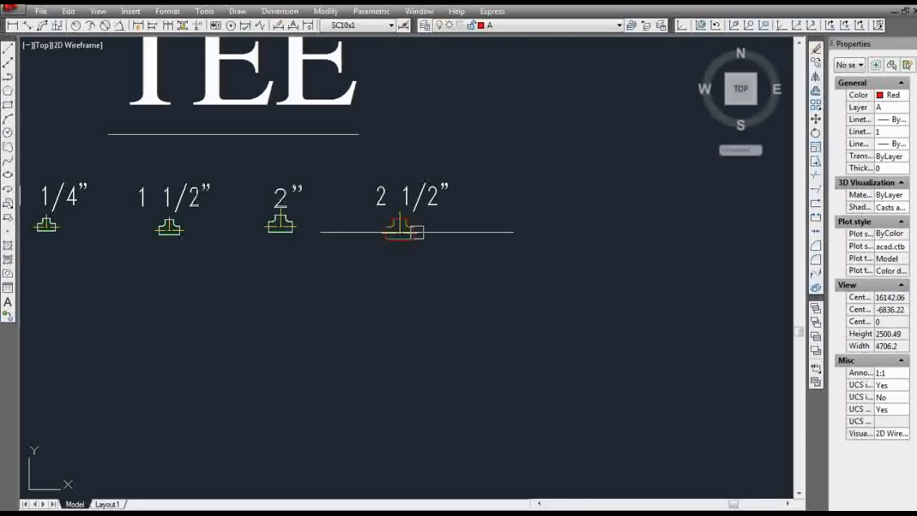
pyautogui.scroll(4, 417, 231)
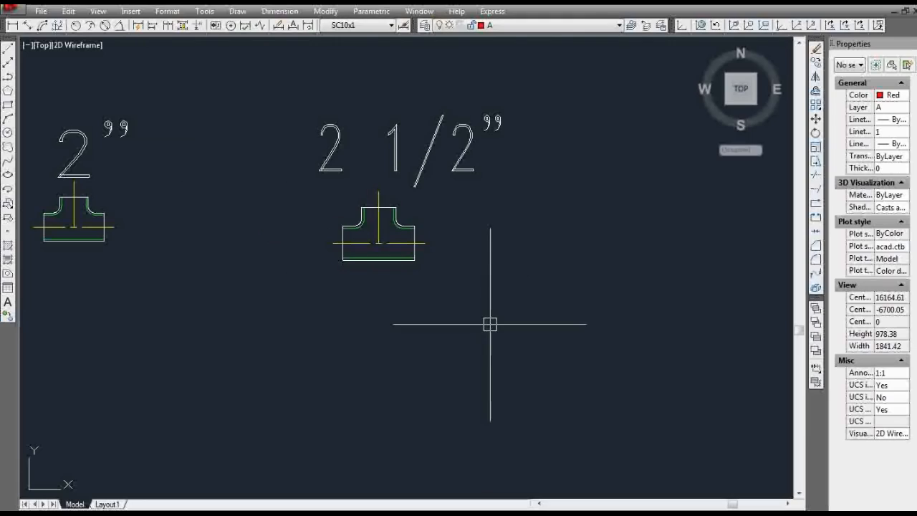
# Step: Copy the 3" label from the ELBOW 45° section straight down beside the 2 1/2" label in the TEE section
pyautogui.scroll(-6, 502, 333)
pyautogui.scroll(2, 544, 279)
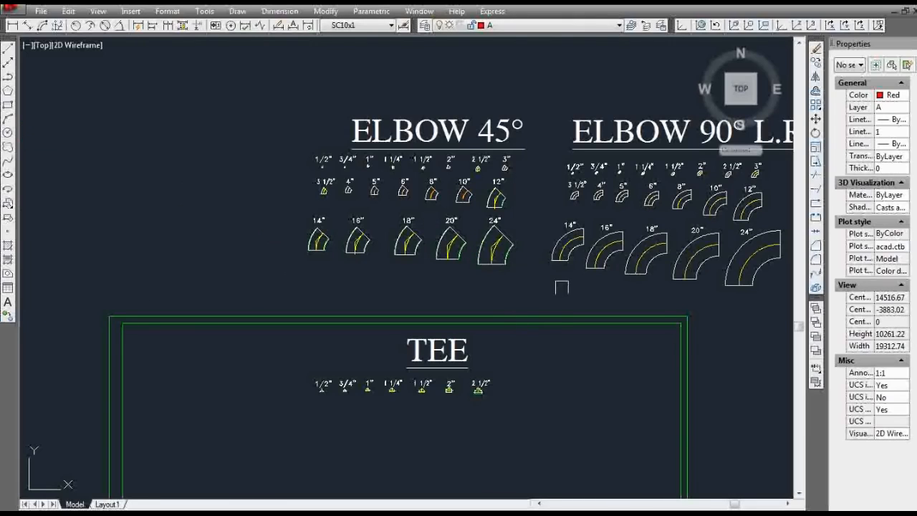
pyautogui.press('Return')
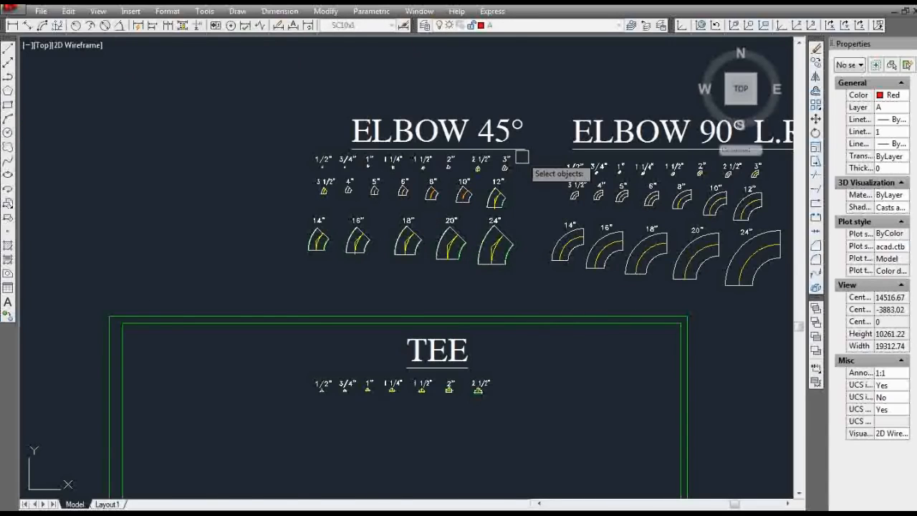
pyautogui.scroll(5, 518, 159)
pyautogui.press('Return')
pyautogui.click(469, 173)
pyautogui.scroll(-6, 469, 136)
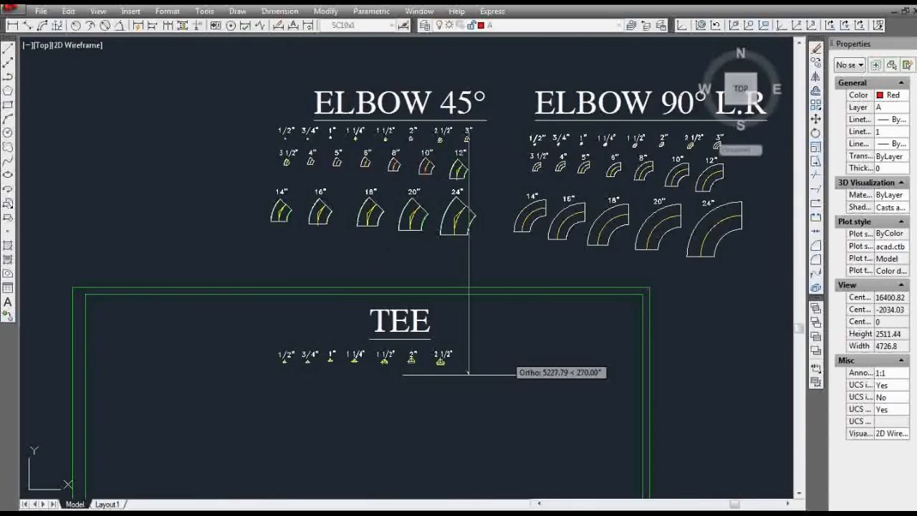
pyautogui.scroll(6, 488, 374)
pyautogui.click(448, 293)
pyautogui.press('Escape')
# Step: Insert the TEE.3 block at scale 1 directly below the 3" label in the TEE section
pyautogui.scroll(1, 414, 326)
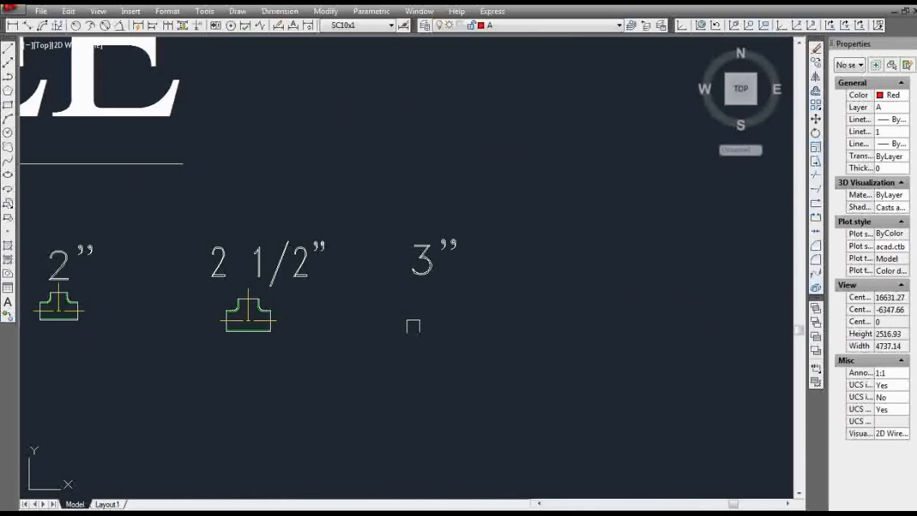
pyautogui.write('i')
pyautogui.press('Return')
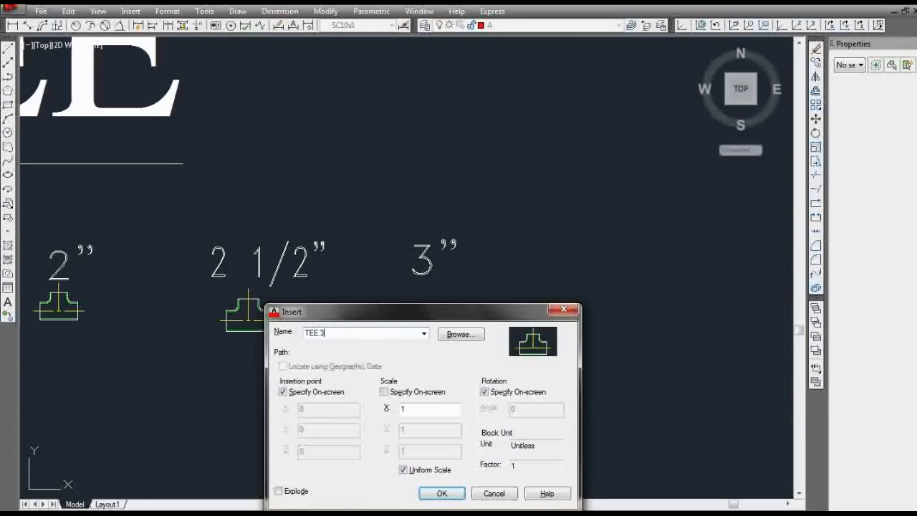
pyautogui.press('Return')
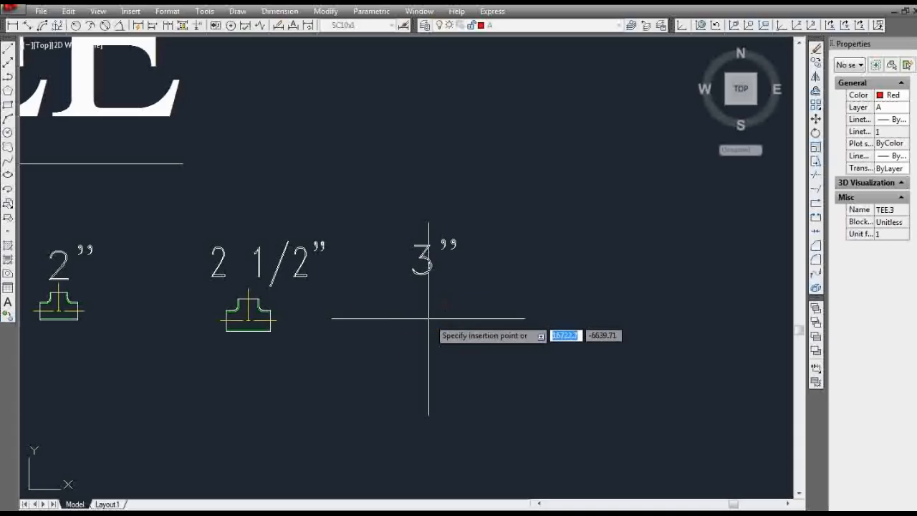
pyautogui.click(425, 315)
pyautogui.click(475, 337)
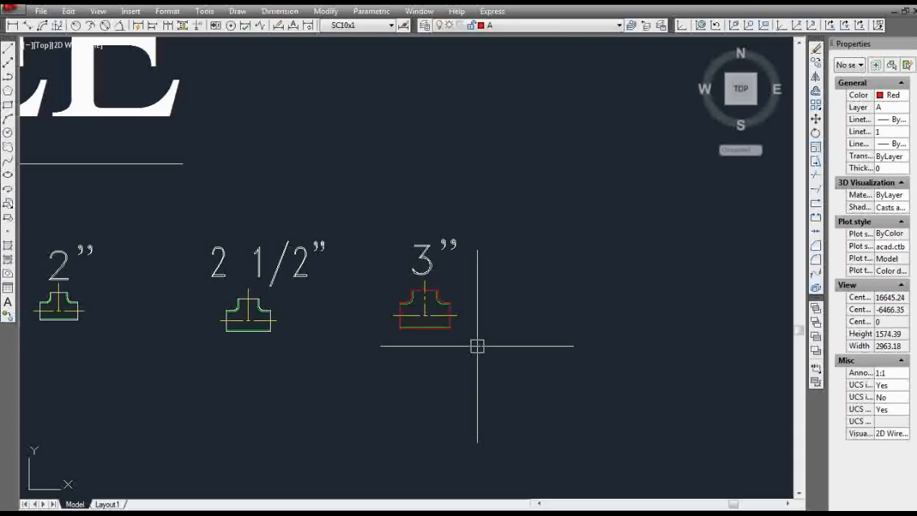
# Step: Explode the tee block below the 3" label
pyautogui.write('x')
pyautogui.press('Return')
pyautogui.click(454, 331)
pyautogui.press('Return')
# Step: Copy the 3 1/2" label from the ELBOW 45° section straight down to start a second row in the TEE section
pyautogui.write('c')
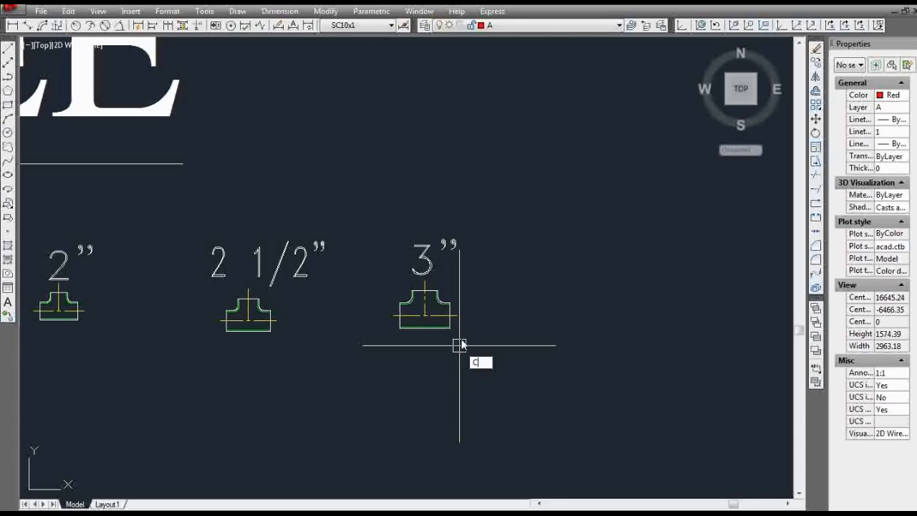
pyautogui.write('o')
pyautogui.press('Return')
pyautogui.scroll(-6, 502, 364)
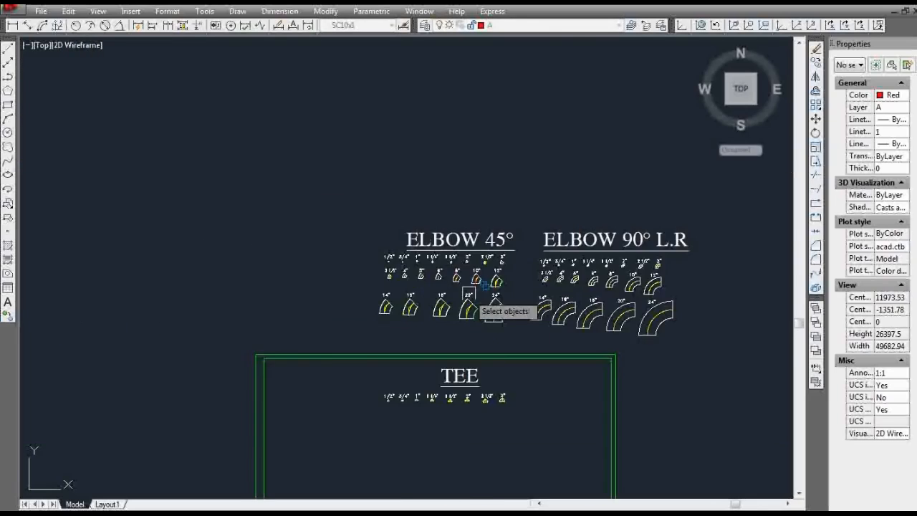
pyautogui.scroll(4, 494, 308)
pyautogui.scroll(3, 308, 301)
pyautogui.click(247, 208)
pyautogui.press('Return')
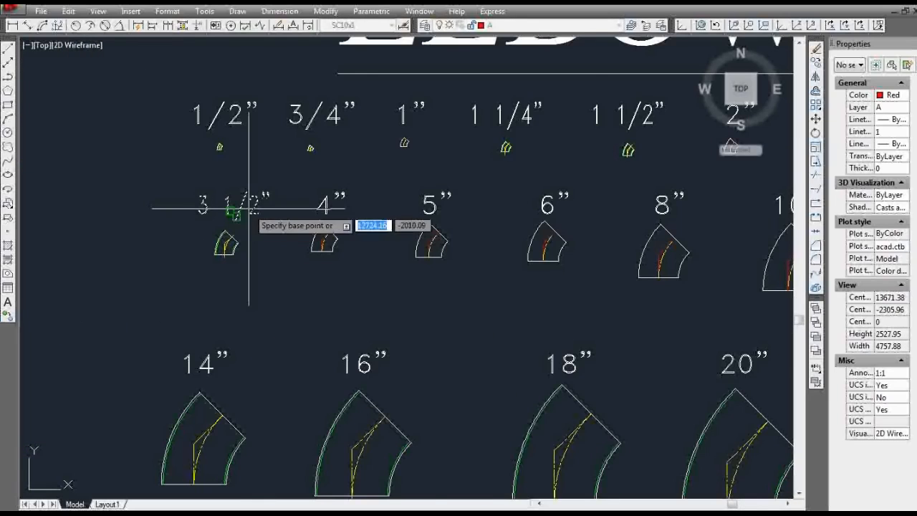
pyautogui.click(249, 207)
pyautogui.scroll(-3, 379, 139)
pyautogui.scroll(4, 308, 279)
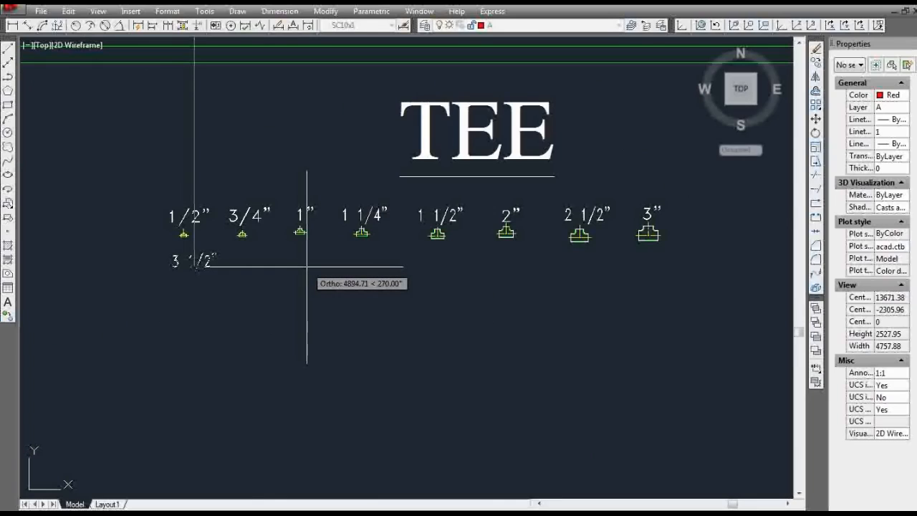
pyautogui.click(307, 266)
pyautogui.press('Escape')
# Step: Insert the TEE.3A1V2 block at scale 1 directly below the 3 1/2" label in the TEE section and explode it
pyautogui.scroll(4, 159, 317)
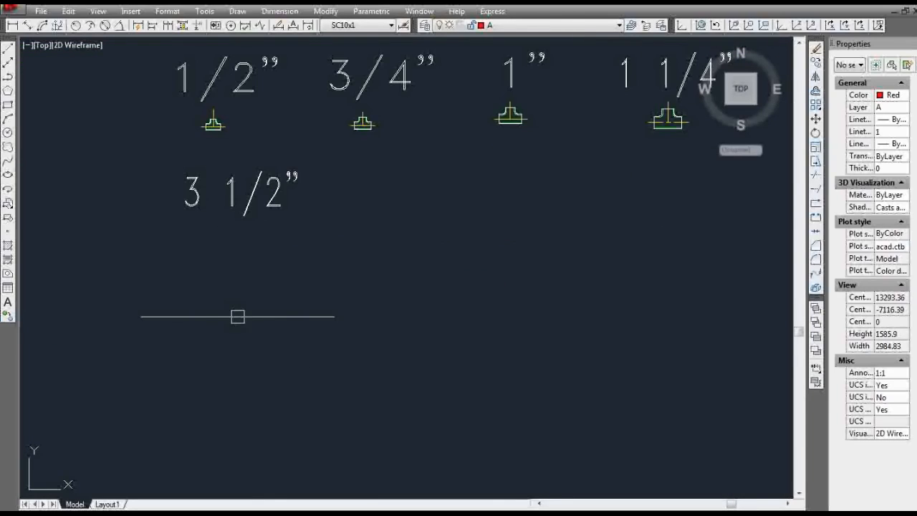
pyautogui.write('i')
pyautogui.press('Return')
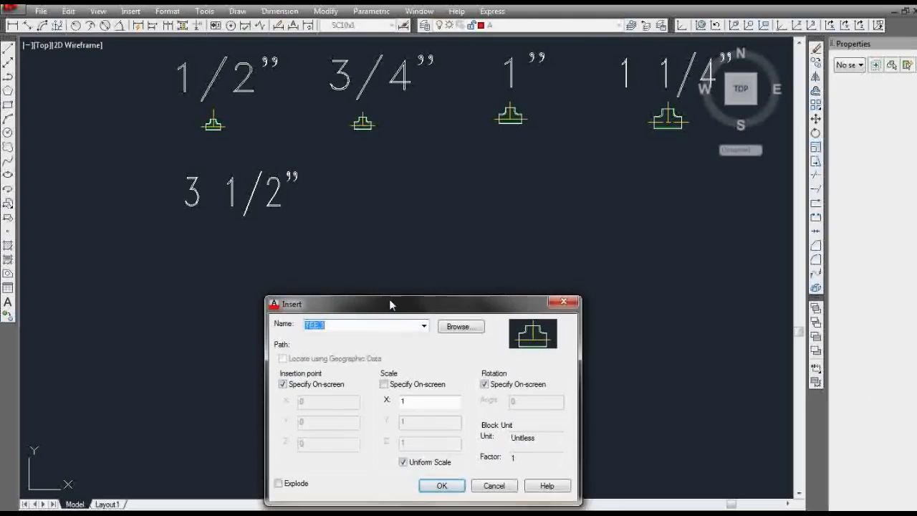
pyautogui.moveTo(391, 305); pyautogui.dragTo(387, 255)
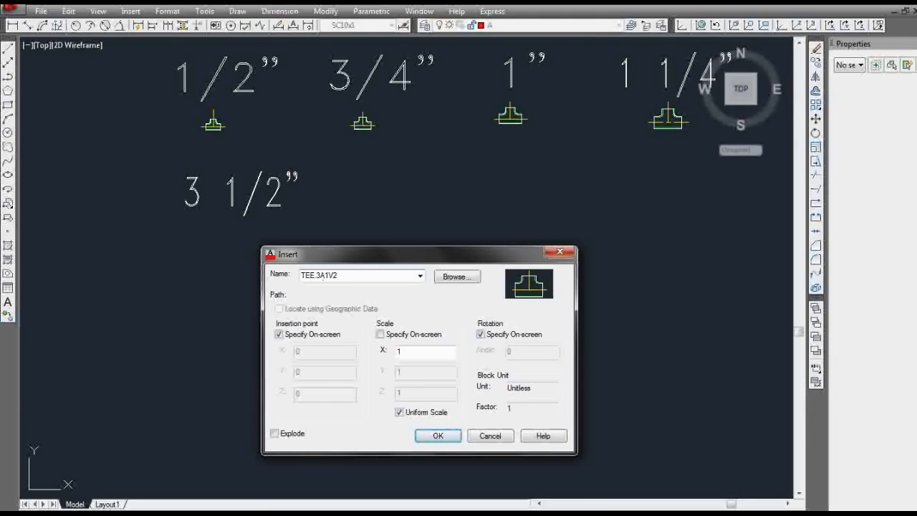
pyautogui.press('Return')
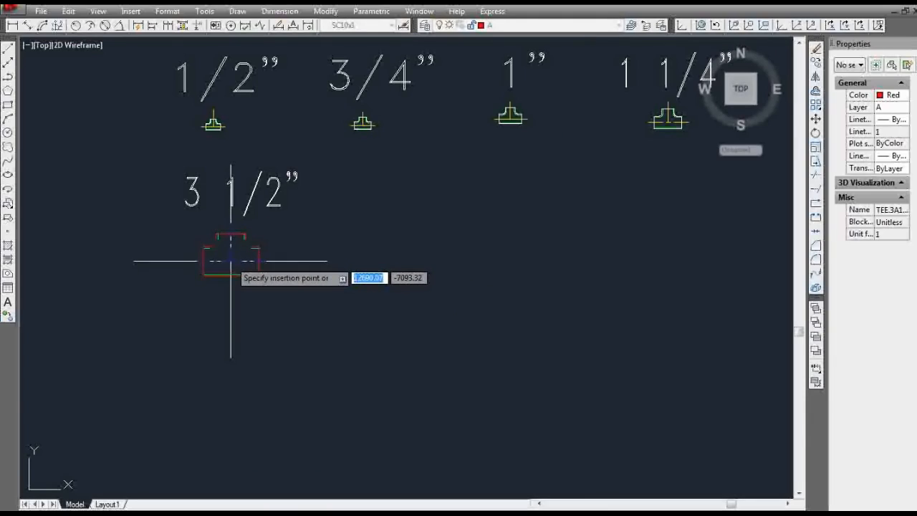
pyautogui.click(231, 260)
pyautogui.write('x')
pyautogui.press('Return')
pyautogui.click(254, 274)
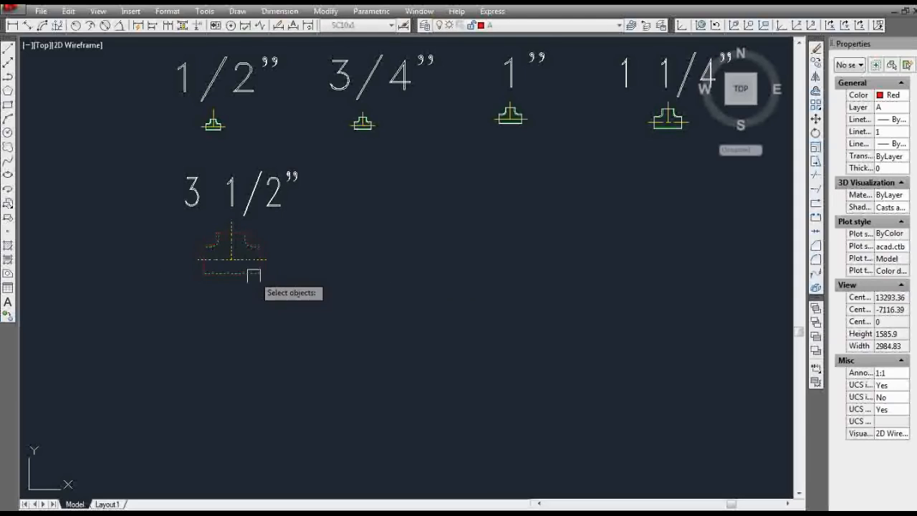
pyautogui.press('Return')
# Step: Copy the 4" label from the ELBOW 45° section straight down beside the 3 1/2" label in the TEE section
pyautogui.press('Return')
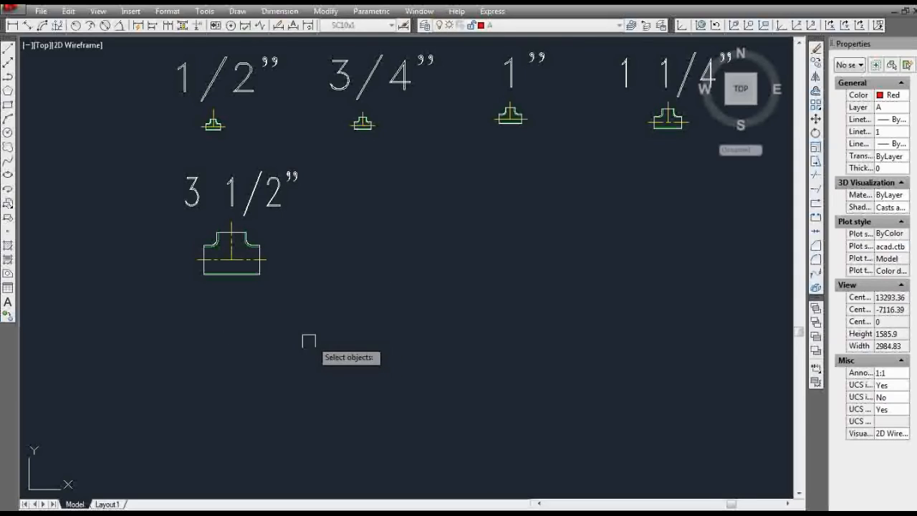
pyautogui.scroll(-5, 338, 323)
pyautogui.scroll(5, 311, 129)
pyautogui.click(331, 177)
pyautogui.press('Return')
pyautogui.click(332, 179)
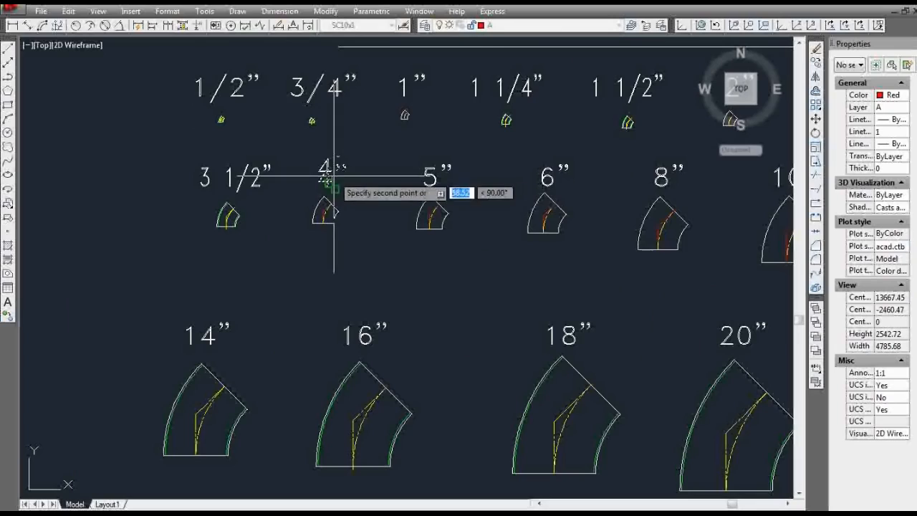
pyautogui.scroll(-4, 346, 123)
pyautogui.scroll(4, 343, 261)
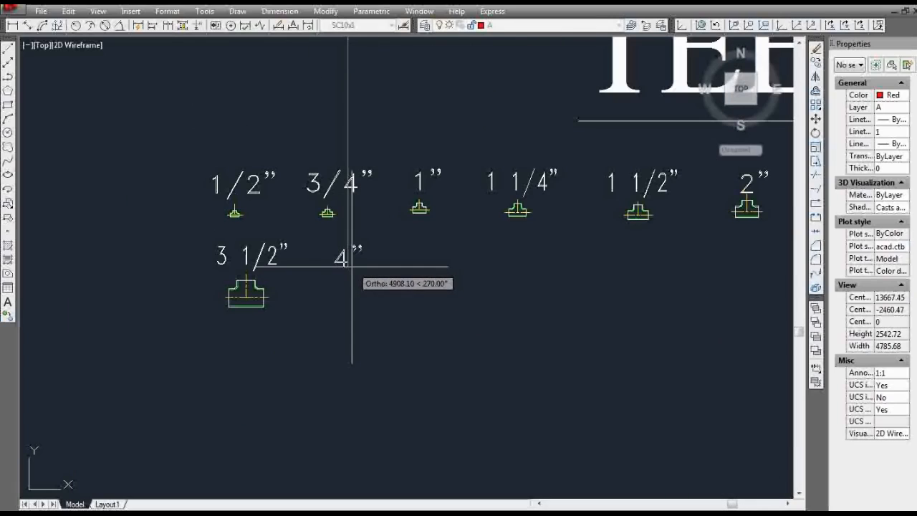
pyautogui.click(350, 263)
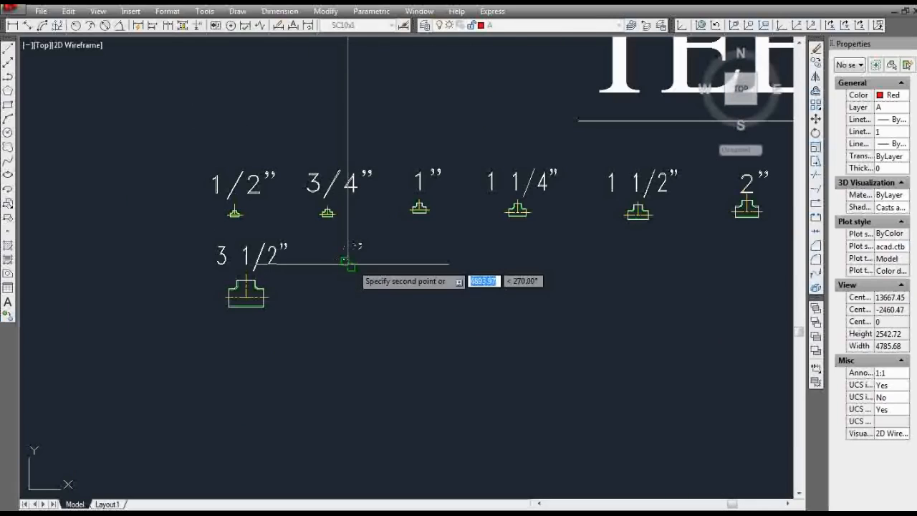
pyautogui.press('Return')
# Step: Insert the TEE.4 block at scale 1 directly below the 4" label in the TEE section and explode it
pyautogui.scroll(2, 378, 311)
pyautogui.write('i')
pyautogui.press('Return')
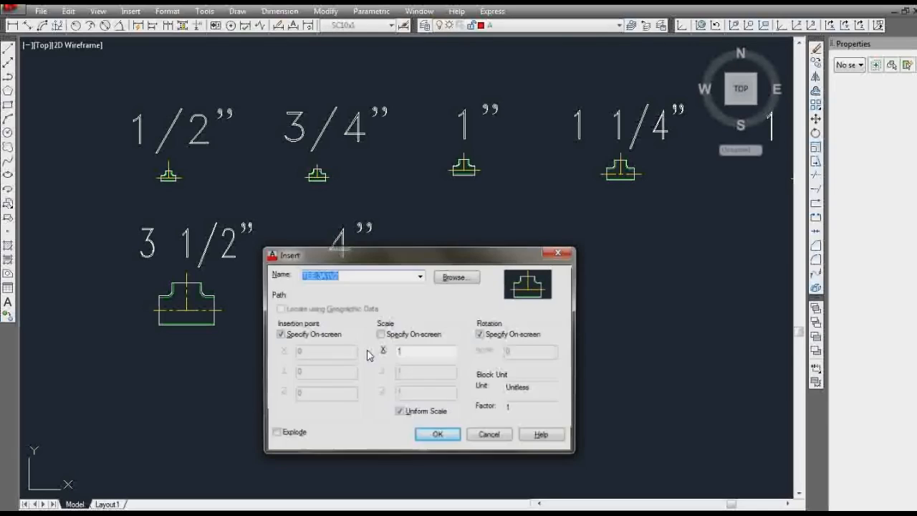
pyautogui.moveTo(371, 262); pyautogui.dragTo(379, 295)
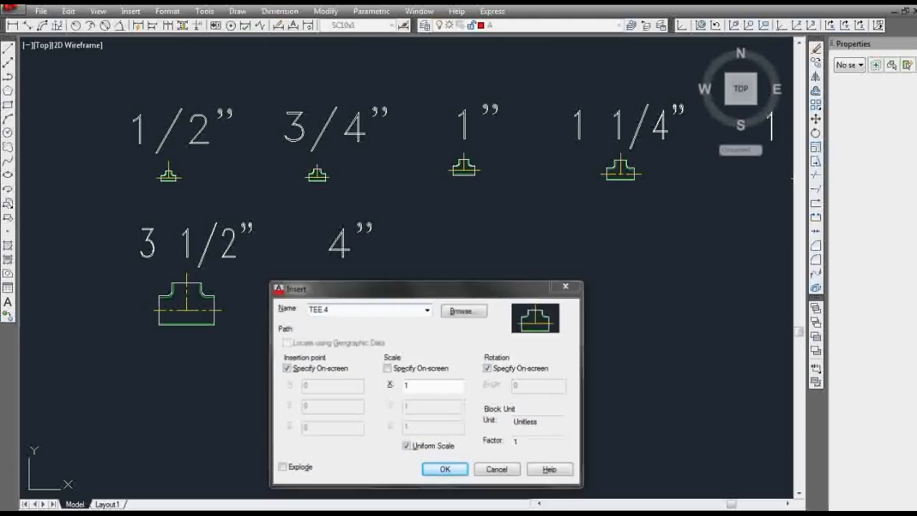
pyautogui.press('Return')
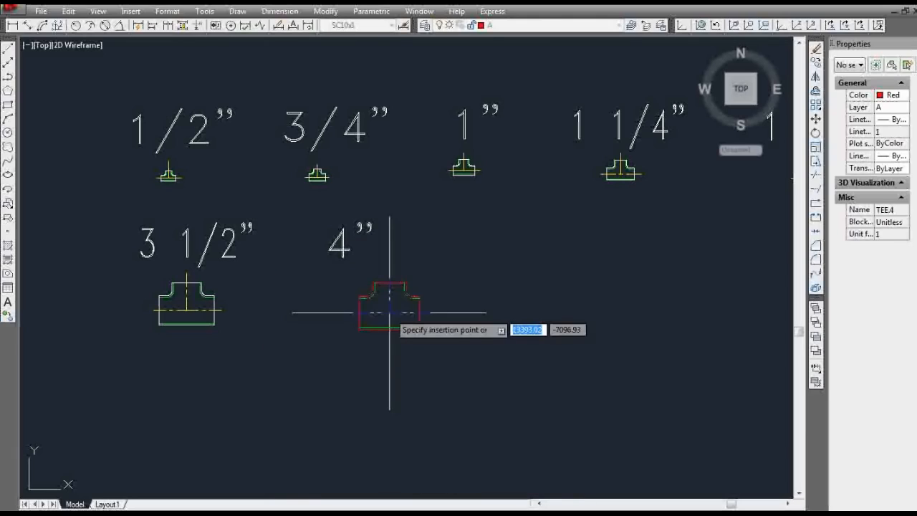
pyautogui.click(341, 303)
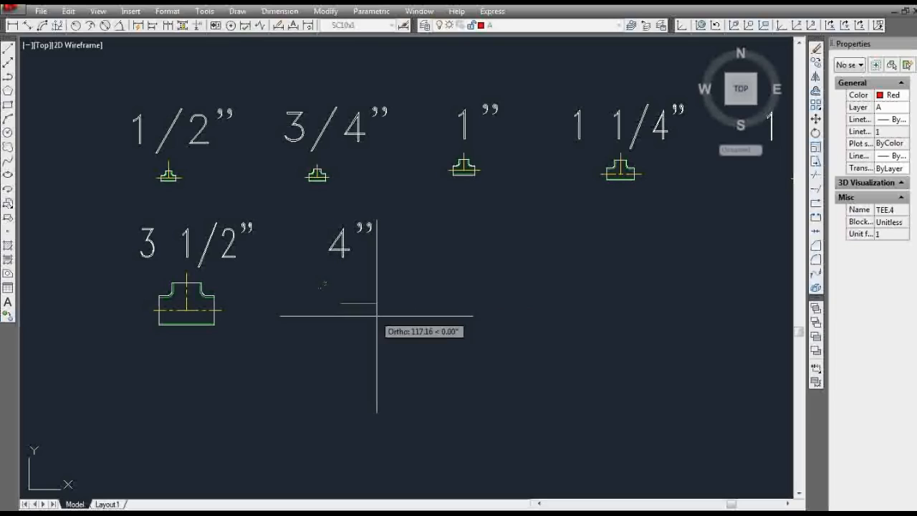
pyautogui.press('Escape')
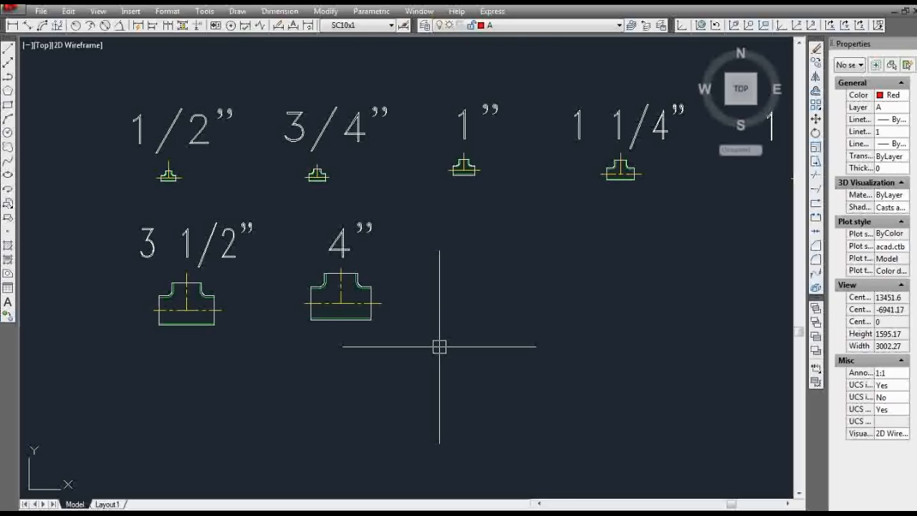
# Step: Copy the 5" label from the ELBOW 45° section straight down beside the 4" label in the TEE section
pyautogui.write('CO')
pyautogui.press('Return')
pyautogui.scroll(-4, 388, 378)
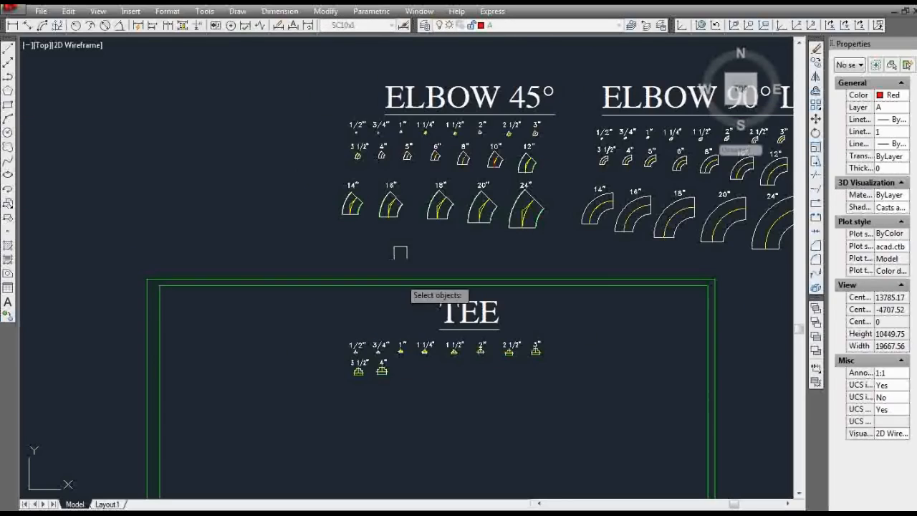
pyautogui.scroll(3, 426, 157)
pyautogui.click(351, 126)
pyautogui.press('Return')
pyautogui.click(352, 126)
pyautogui.scroll(-3, 363, 85)
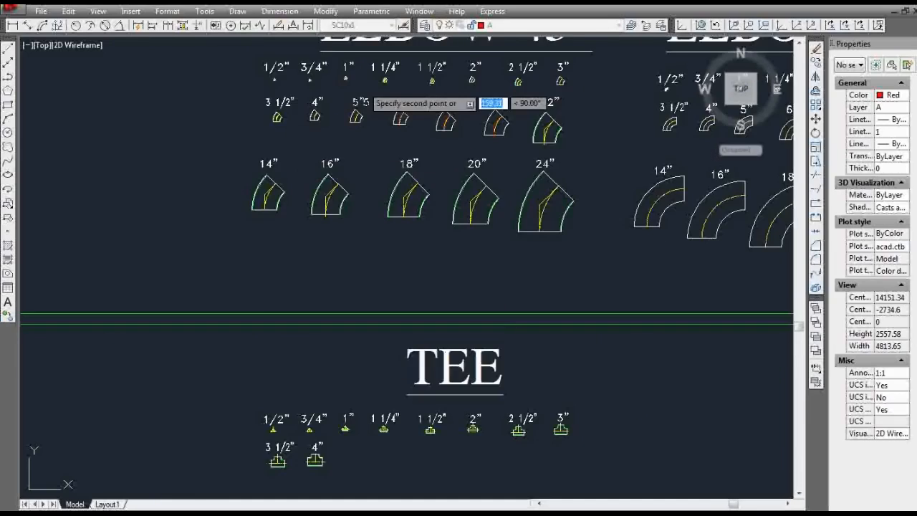
pyautogui.scroll(2, 378, 341)
pyautogui.scroll(1, 368, 333)
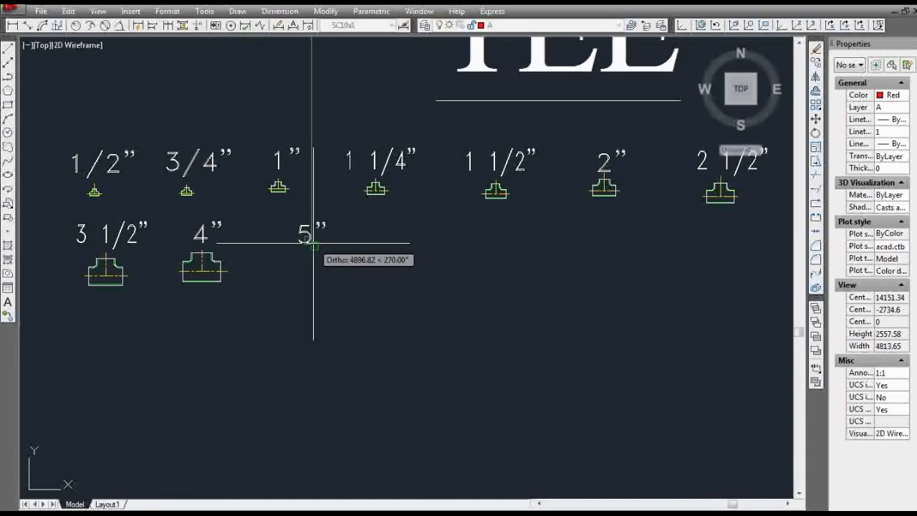
pyautogui.click(313, 243)
pyautogui.press('Escape')
# Step: Insert the TEE.5 block at scale 1 directly below the 5" label in the TEE section and explode it
pyautogui.scroll(2, 277, 260)
pyautogui.write('I')
pyautogui.press('Return')
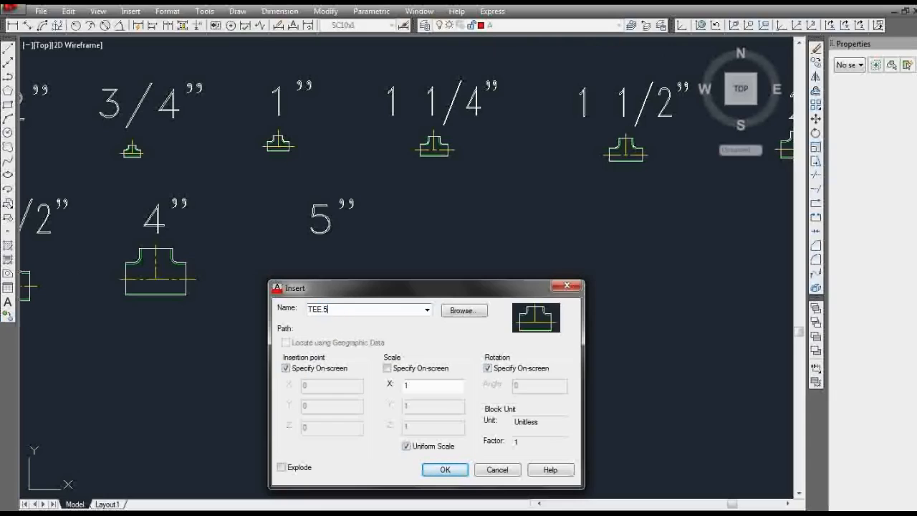
pyautogui.press('Return')
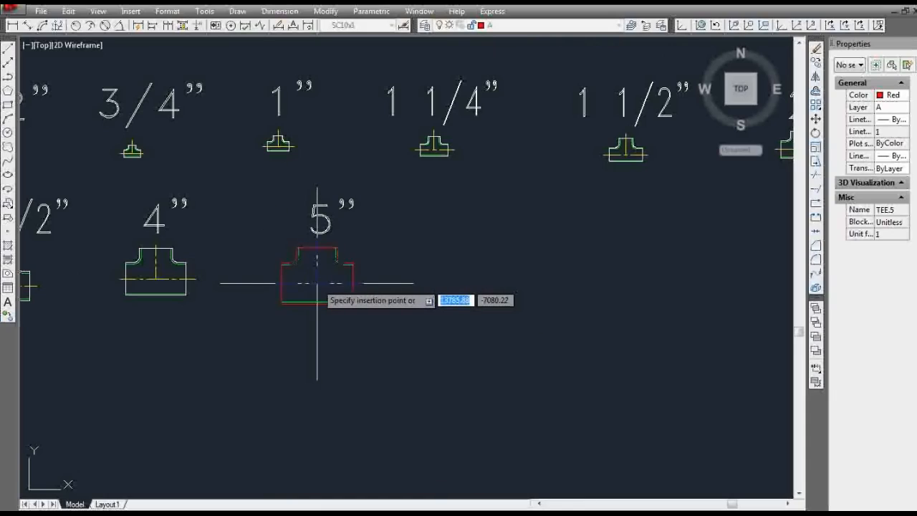
pyautogui.click(320, 283)
pyautogui.click(358, 307)
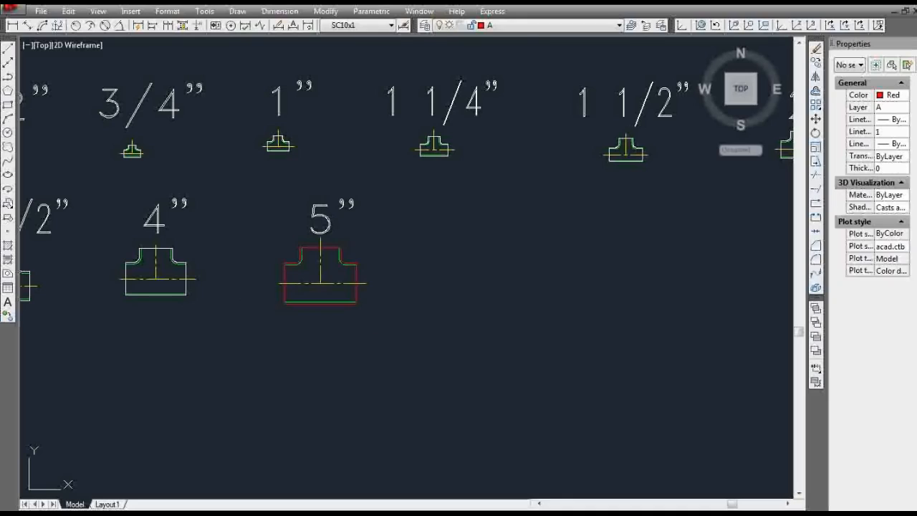
pyautogui.write('x')
pyautogui.press('Return')
pyautogui.click(332, 288)
pyautogui.press('Return')
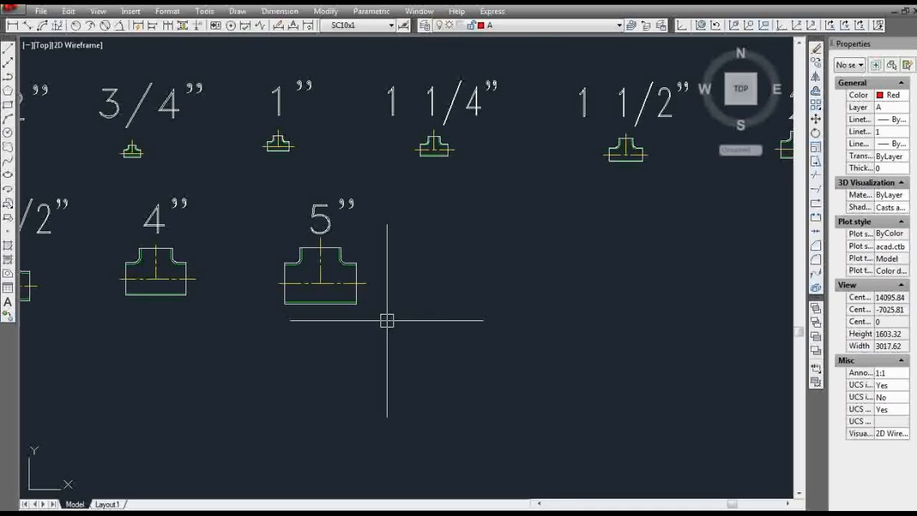
# Step: Copy the 6" label from the ELBOW 45° section straight down beside the 5" label in the TEE section
pyautogui.write('CO')
pyautogui.press('Return')
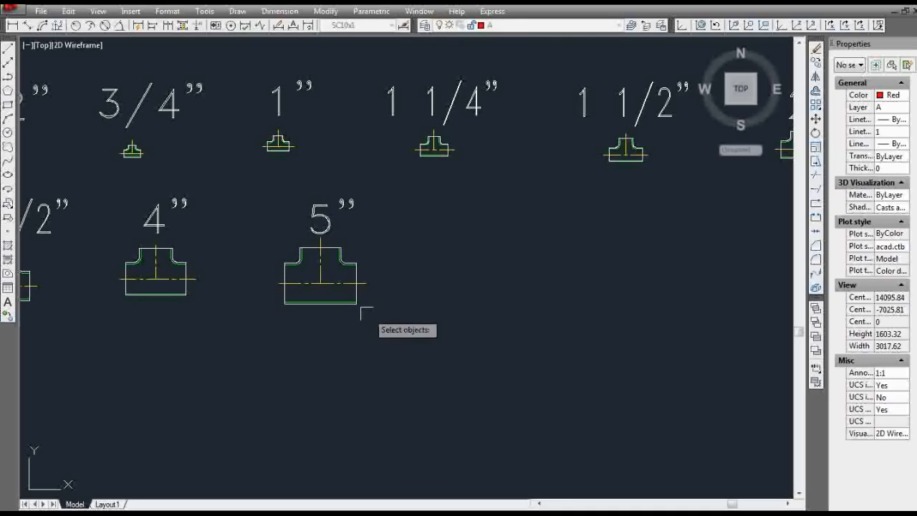
pyautogui.scroll(-10, 365, 313)
pyautogui.scroll(6, 402, 168)
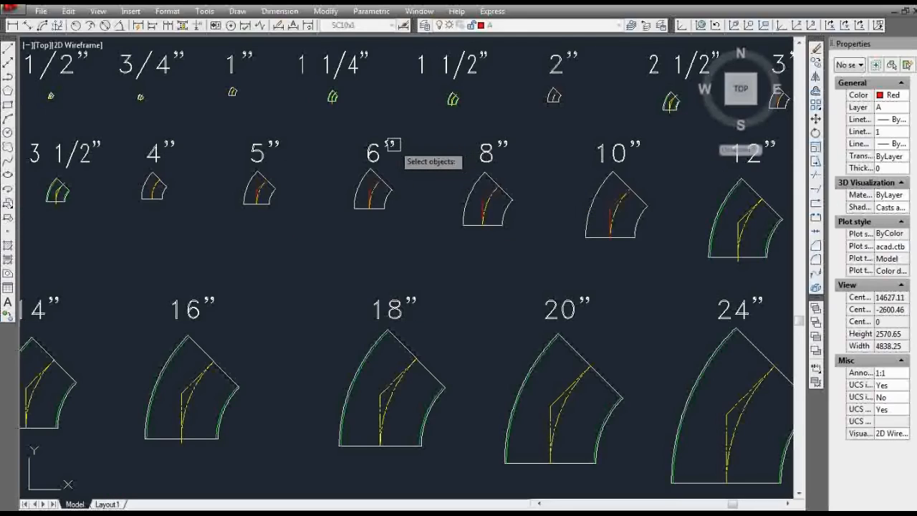
pyautogui.click(394, 145)
pyautogui.press('Return')
pyautogui.click(381, 156)
pyautogui.scroll(-6, 396, 100)
pyautogui.scroll(8, 391, 315)
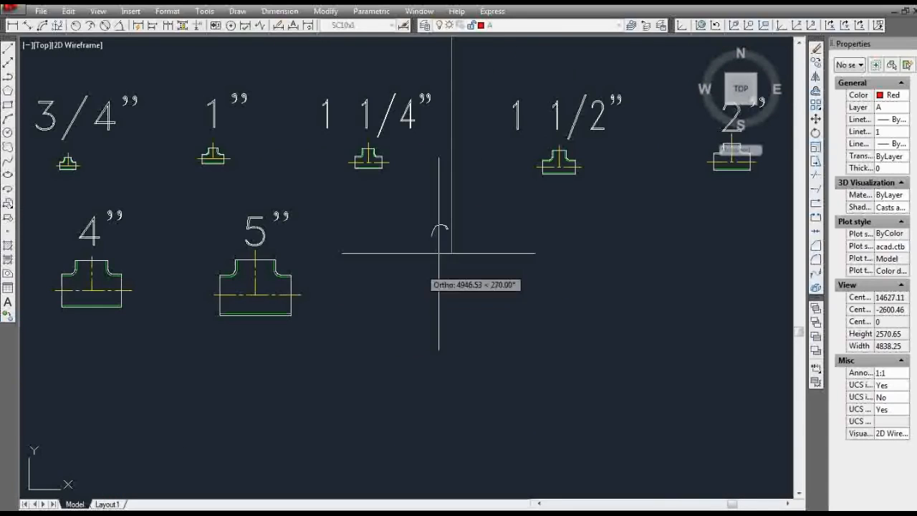
pyautogui.click(453, 248)
pyautogui.press('Escape')
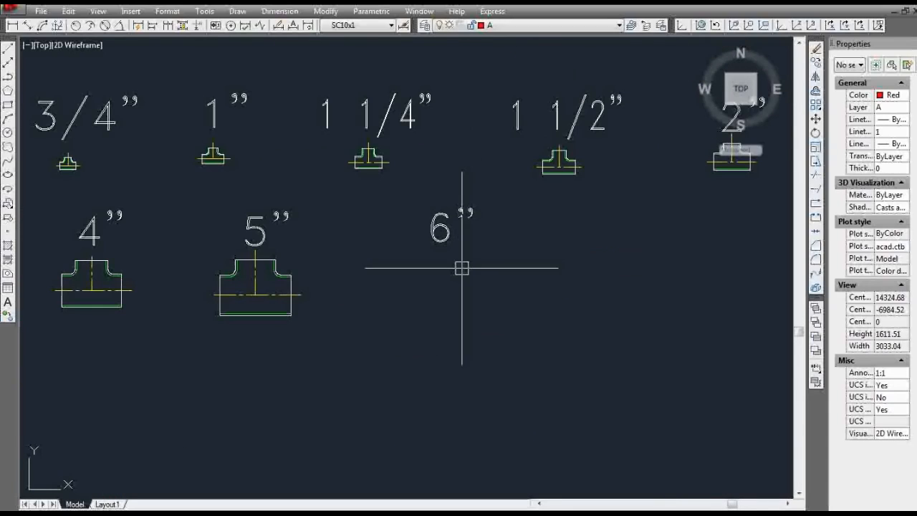
# Step: Insert the TEE.6 block at scale 1 directly below the 6" label in the TEE section and explode it
pyautogui.write('i')
pyautogui.press('Return')
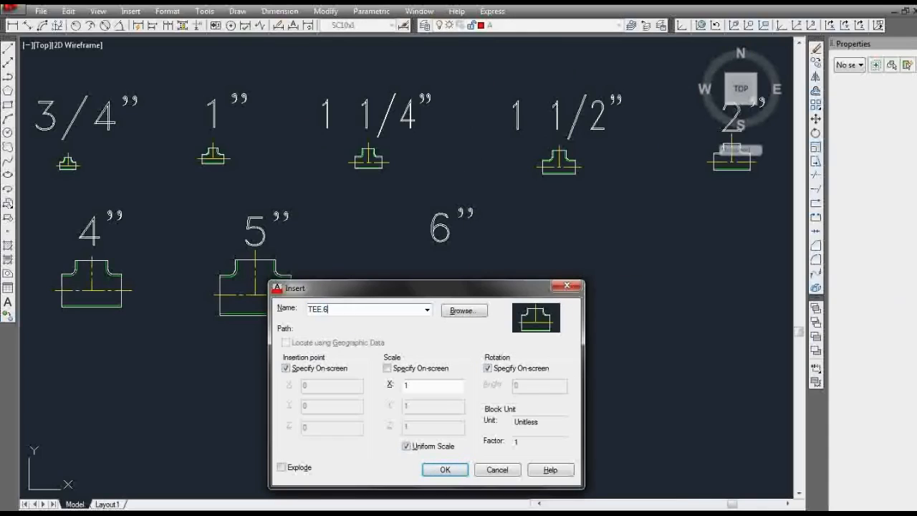
pyautogui.press('Return')
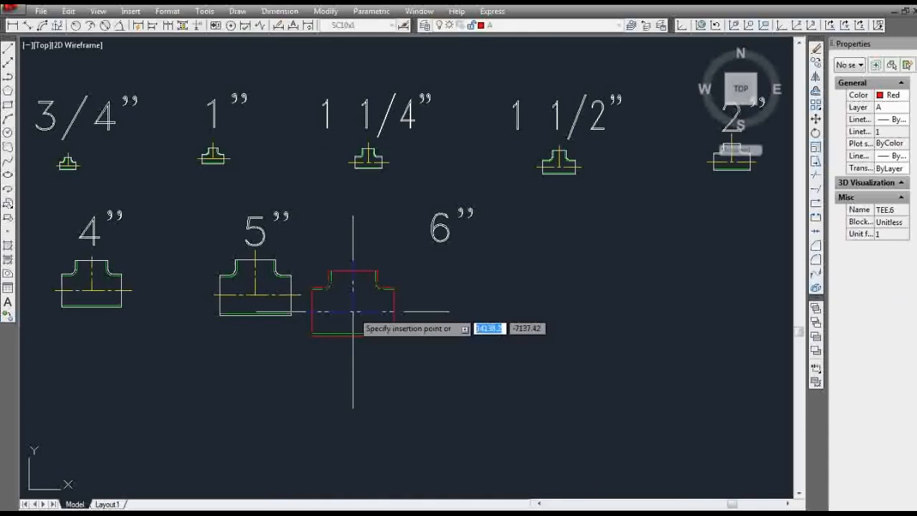
pyautogui.click(443, 302)
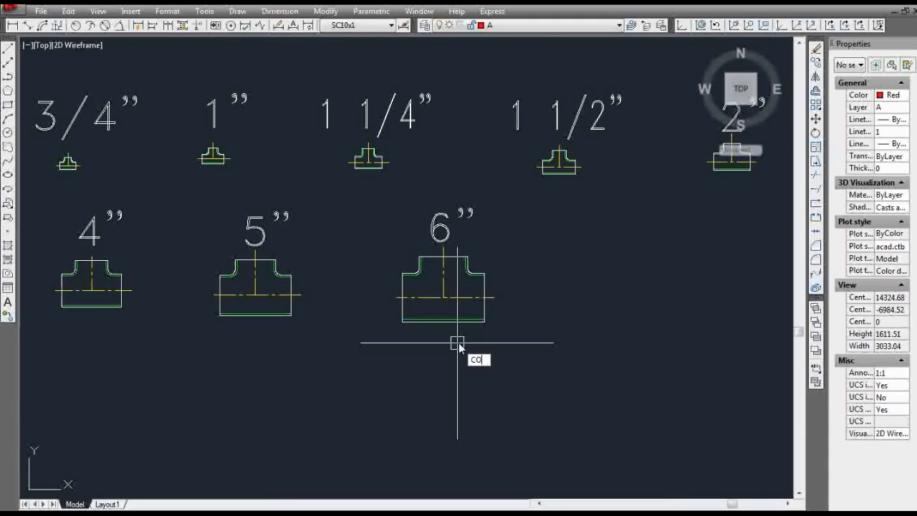
# Step: Copy the 8" label from the ELBOW 45° section straight down beside the 6" label in the TEE section
pyautogui.write('co')
pyautogui.press('Return')
pyautogui.scroll(-8, 429, 358)
pyautogui.scroll(6, 447, 151)
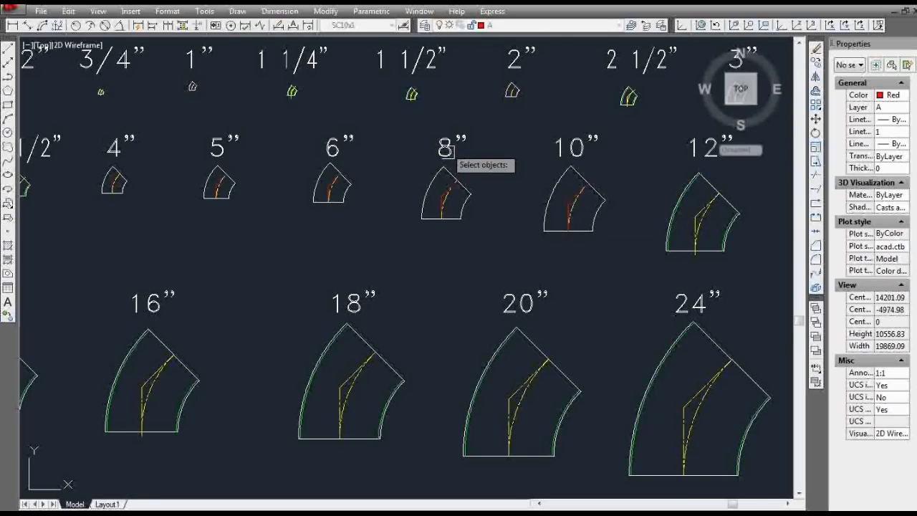
pyautogui.press('Return')
pyautogui.click(452, 155)
pyautogui.scroll(-6, 447, 137)
pyautogui.scroll(7, 441, 355)
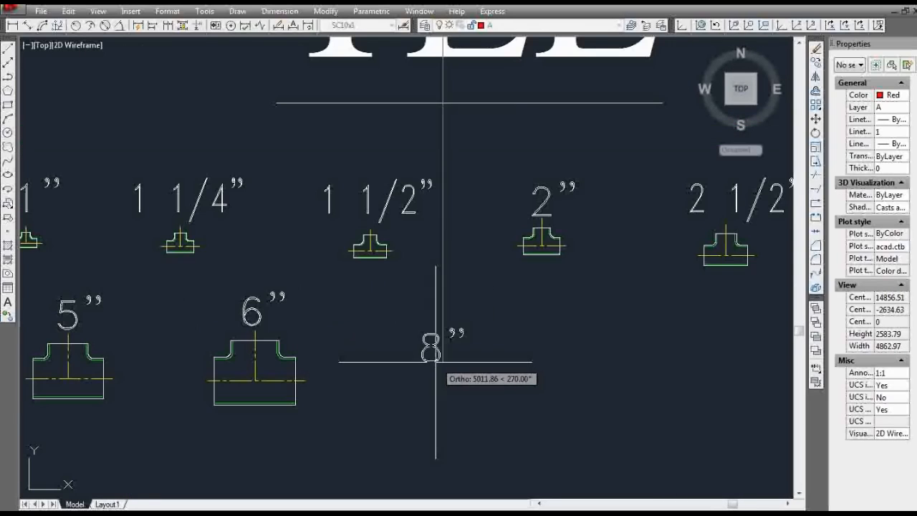
pyautogui.click(452, 324)
pyautogui.press('Escape')
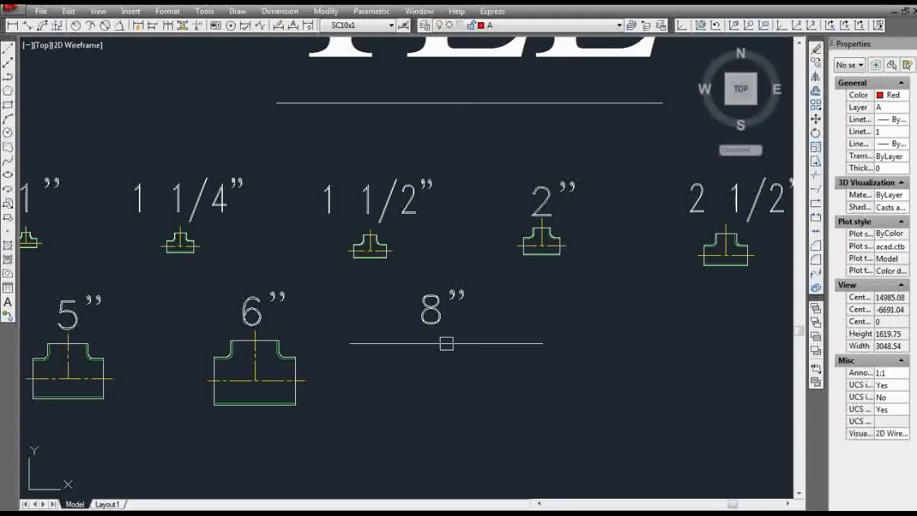
# Step: Insert the TEE.8 block at scale 1 directly below the 8" label in the TEE section and explode it
pyautogui.write('i')
pyautogui.press('Return')
pyautogui.moveTo(456, 294); pyautogui.dragTo(498, 364)
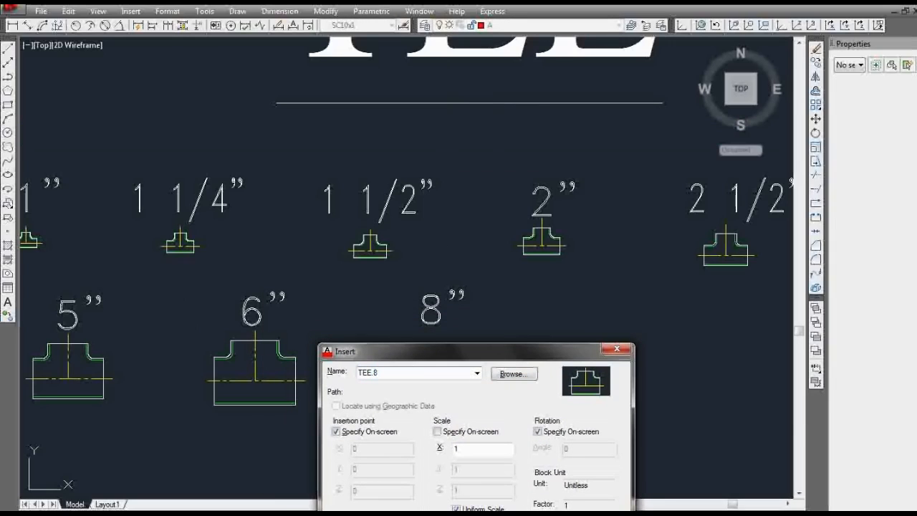
pyautogui.press('Return')
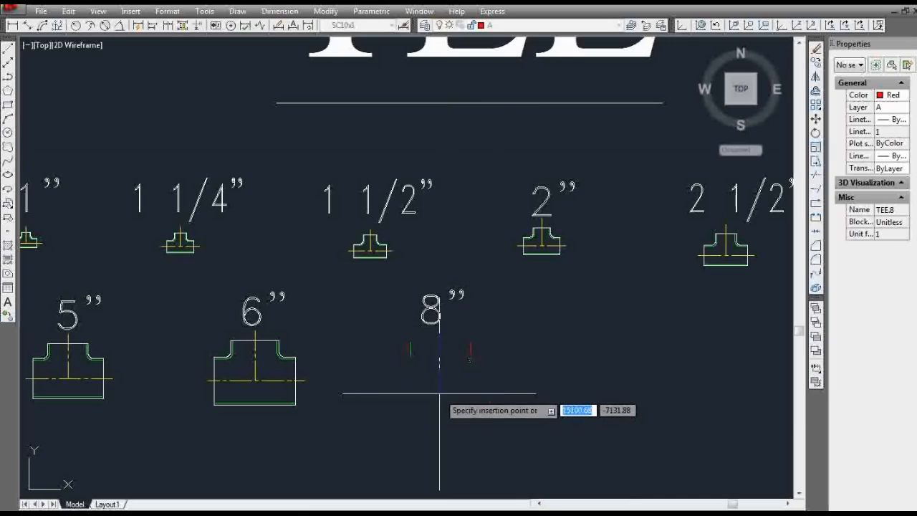
pyautogui.click(481, 414)
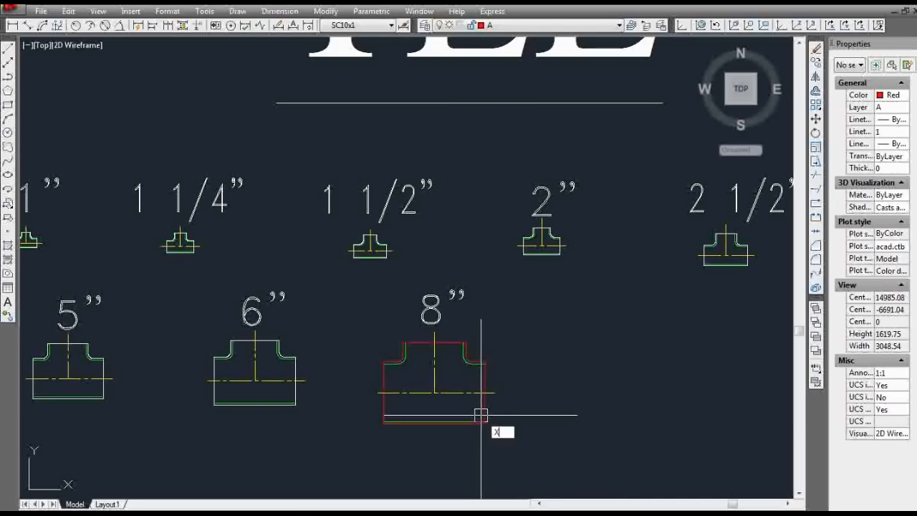
pyautogui.press('Return')
pyautogui.click(478, 417)
pyautogui.press('Return')
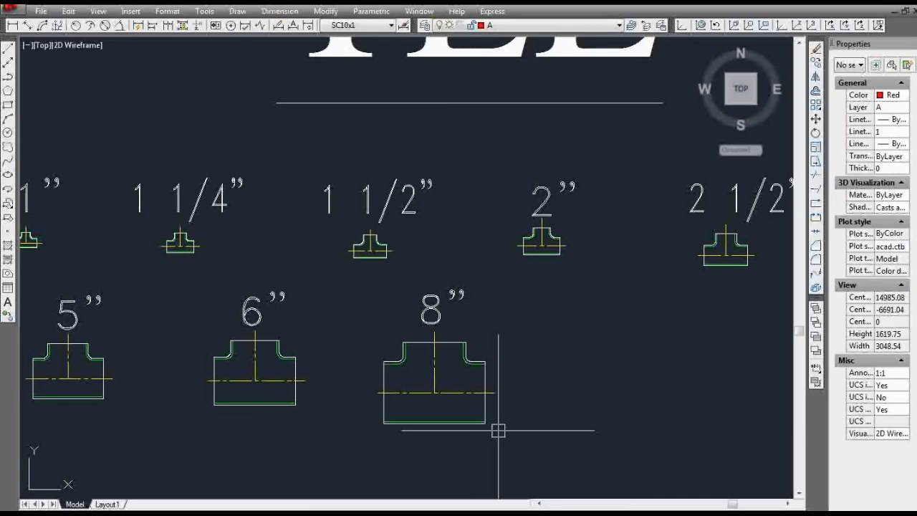
# Step: Copy the 10" label from the ELBOW 45° section straight down beside the 8" label in the TEE section
pyautogui.write('CO')
pyautogui.press('Return')
pyautogui.scroll(-4, 301, 382)
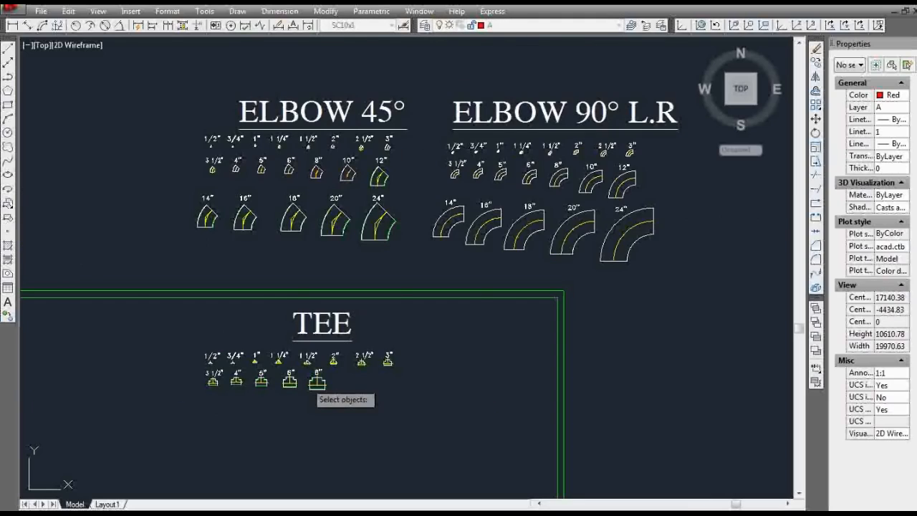
pyautogui.scroll(3, 319, 175)
pyautogui.click(416, 138)
pyautogui.press('Return')
pyautogui.click(403, 141)
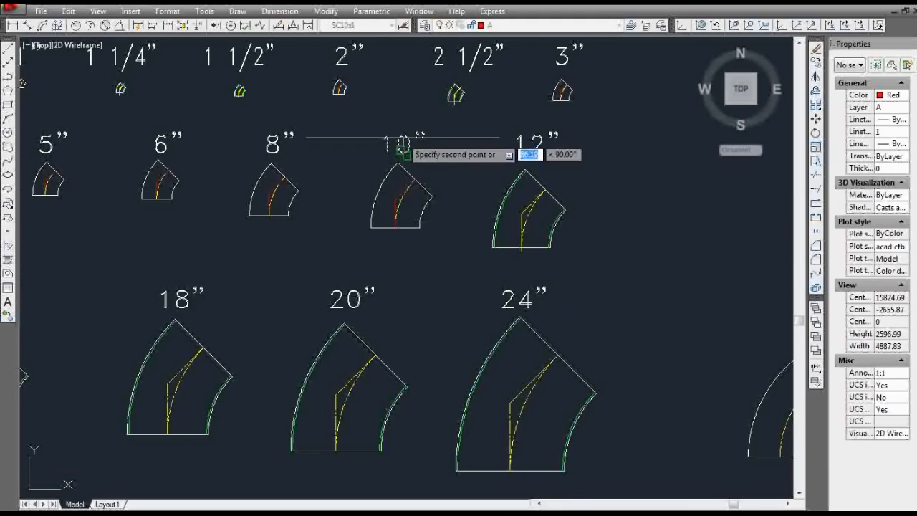
pyautogui.scroll(-3, 406, 141)
pyautogui.scroll(5, 402, 283)
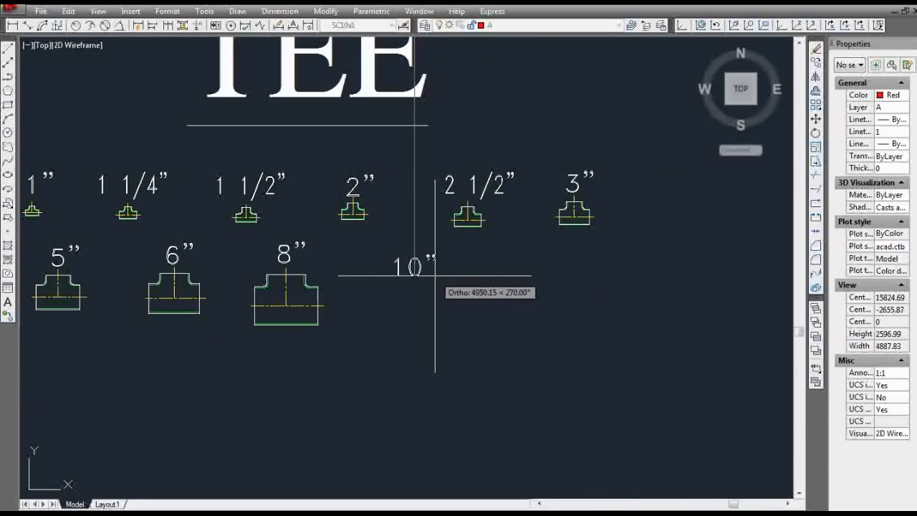
pyautogui.click(414, 272)
pyautogui.press('Return')
# Step: Insert the TEE.10 block at scale 1 directly below the 10" label in the TEE section and explode it
pyautogui.scroll(2, 412, 328)
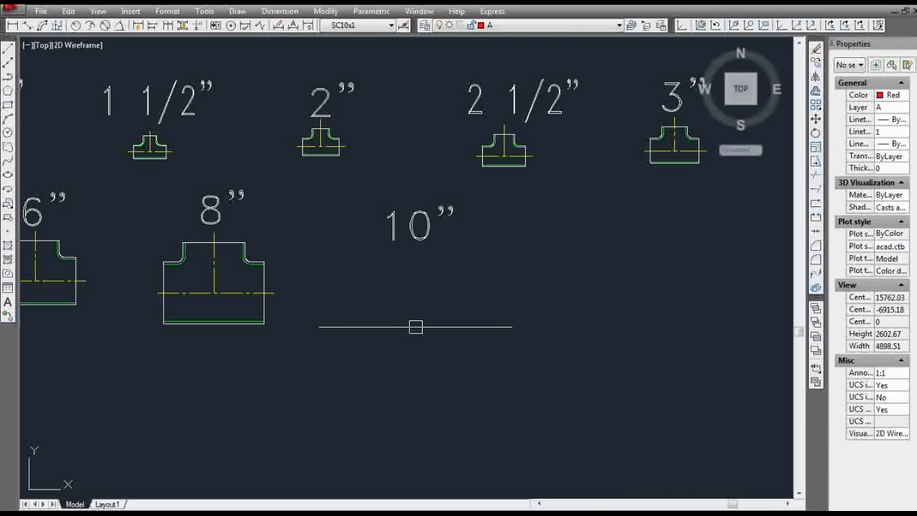
pyautogui.write('i')
pyautogui.press('Return')
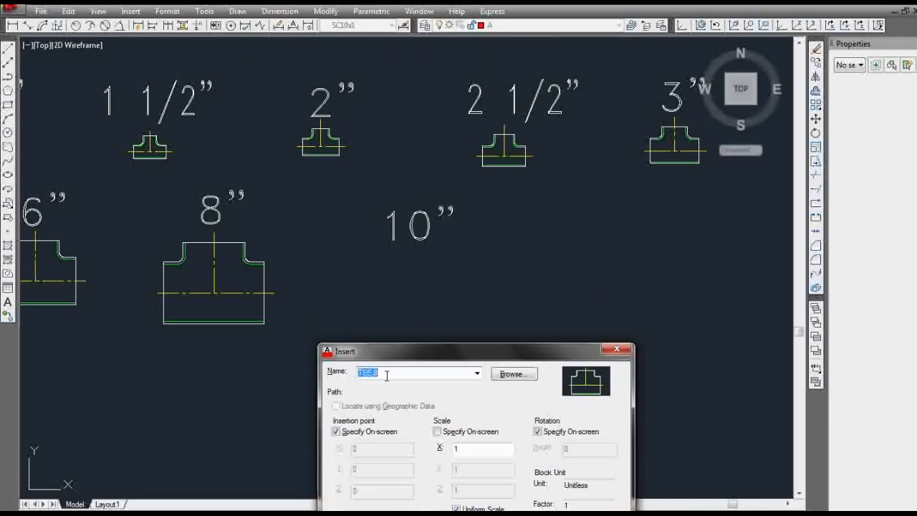
pyautogui.moveTo(417, 356); pyautogui.dragTo(402, 313)
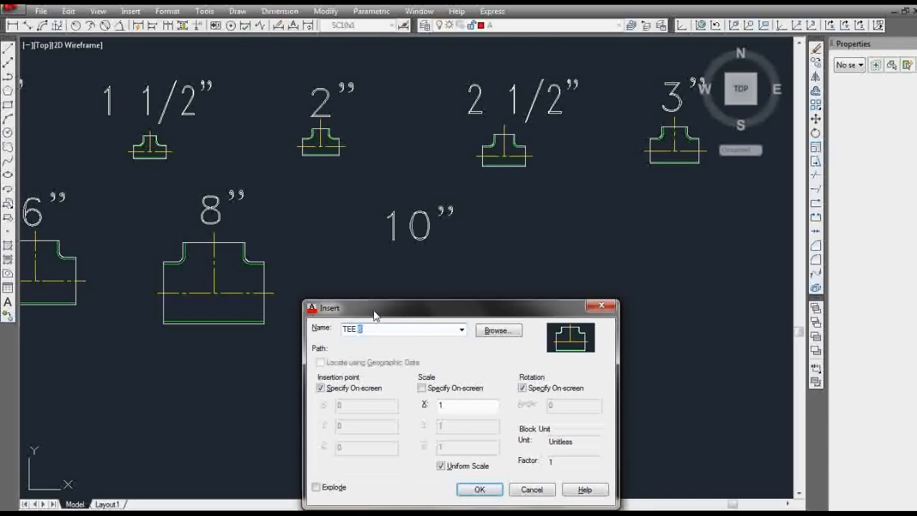
pyautogui.write('TEE.10')
pyautogui.press('Return')
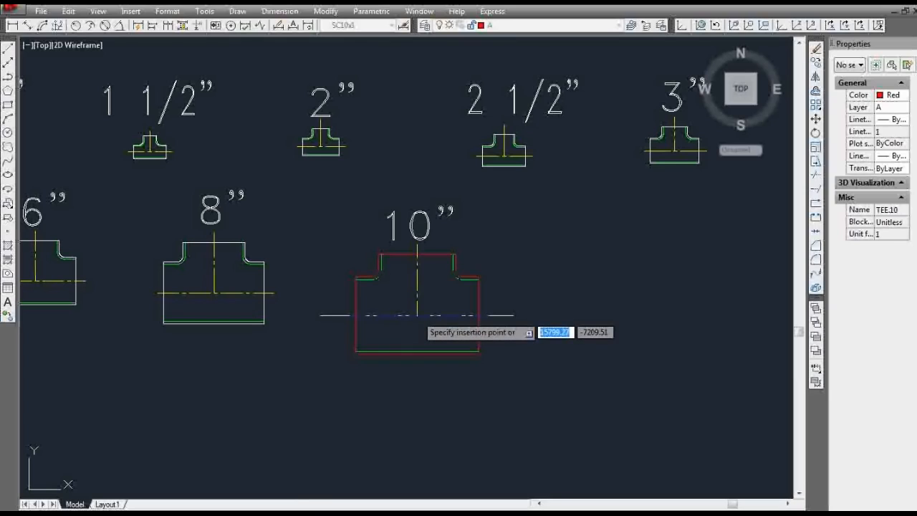
pyautogui.click(417, 315)
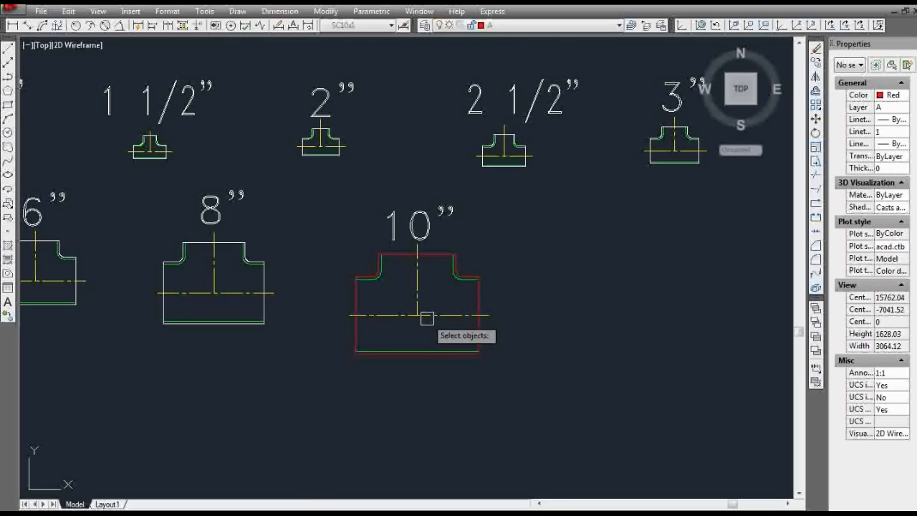
pyautogui.click(427, 318)
pyautogui.press('Return')
# Step: Copy the 12" label from the ELBOW 45° section straight down beside the 10" label in the TEE section
pyautogui.write('CO')
pyautogui.press('Return')
pyautogui.scroll(-10, 435, 350)
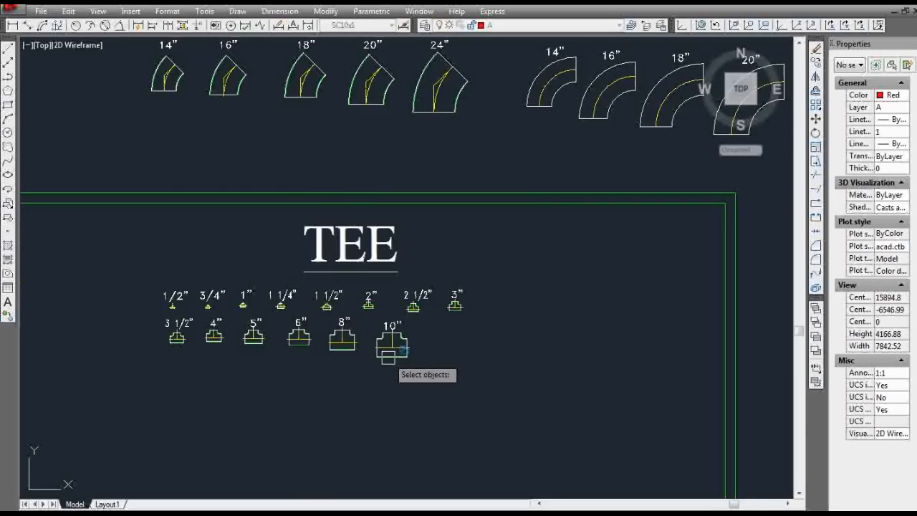
pyautogui.scroll(6, 404, 245)
pyautogui.scroll(2, 457, 185)
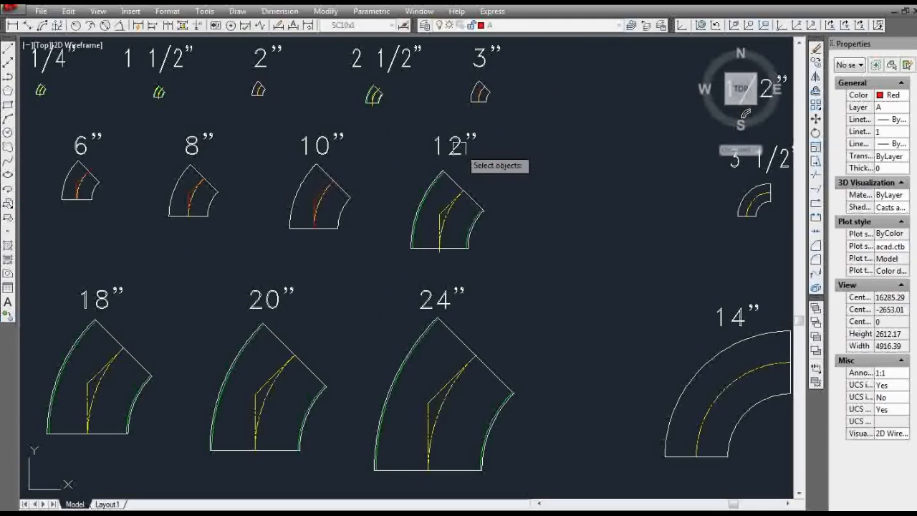
pyautogui.click(460, 146)
pyautogui.press('Return')
pyautogui.click(461, 193)
pyautogui.scroll(-8, 464, 140)
pyautogui.scroll(8, 464, 276)
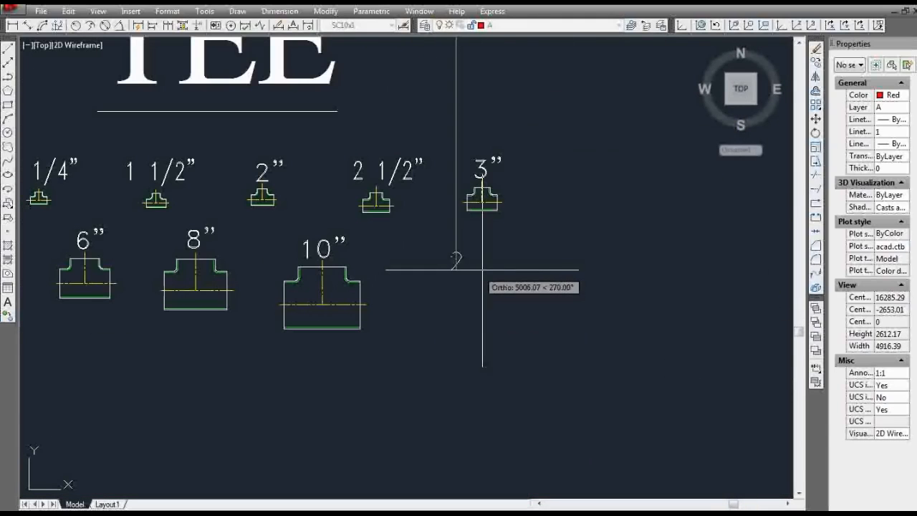
pyautogui.click(484, 262)
pyautogui.press('Escape')
# Step: Insert the TEE.12 block at scale 1 directly below the 12" label in the TEE section and explode it
pyautogui.write('i')
pyautogui.press('Return')
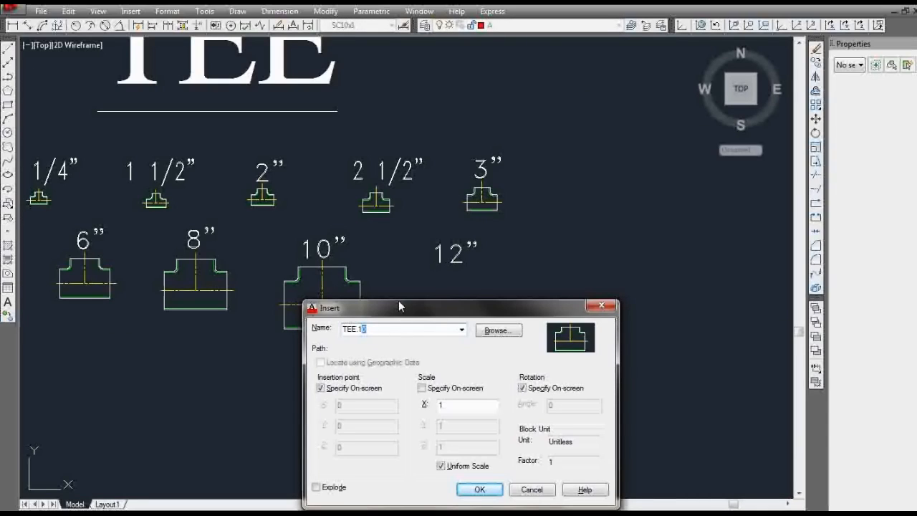
pyautogui.press('Return')
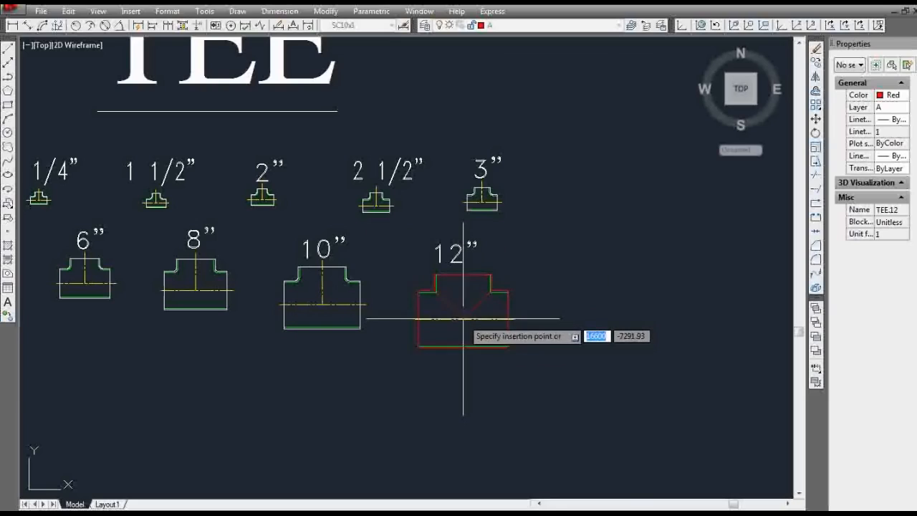
pyautogui.click(503, 346)
pyautogui.write('x')
pyautogui.press('Return')
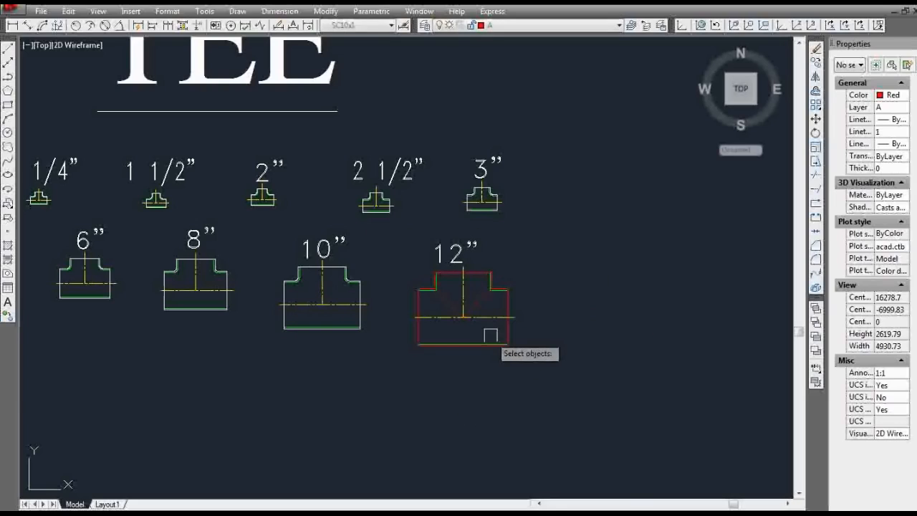
pyautogui.click(486, 318)
pyautogui.press('Return')
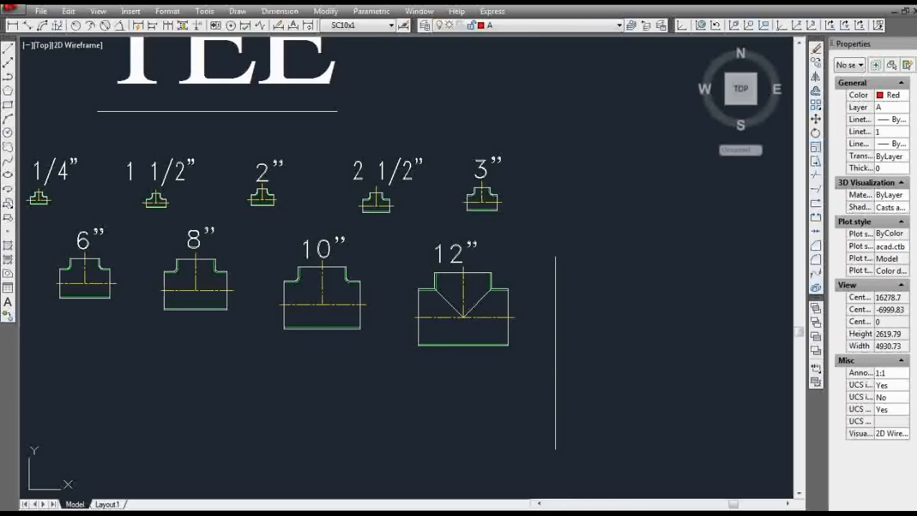
# Step: Copy the 14" label from the ELBOW 45° section straight down to start a third row below the 3 1/2" tee
pyautogui.scroll(-4, 576, 365)
pyautogui.scroll(-2, 567, 366)
pyautogui.write('C')
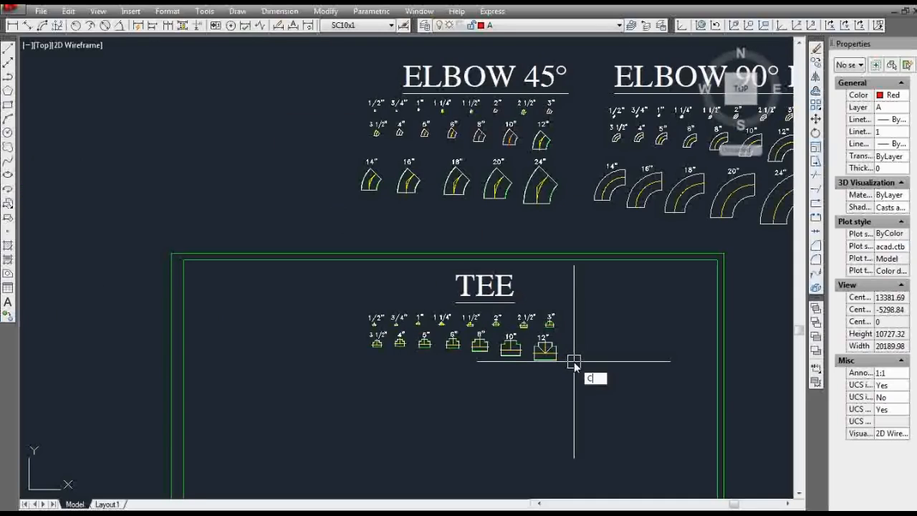
pyautogui.write('O')
pyautogui.press('Return')
pyautogui.scroll(6, 401, 172)
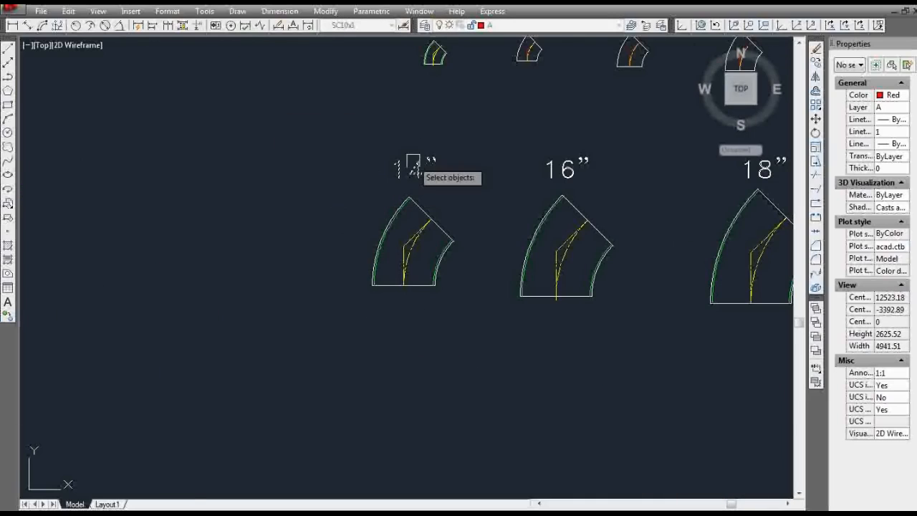
pyautogui.press('Return')
pyautogui.click(409, 197)
pyautogui.scroll(-3, 404, 125)
pyautogui.scroll(1, 471, 304)
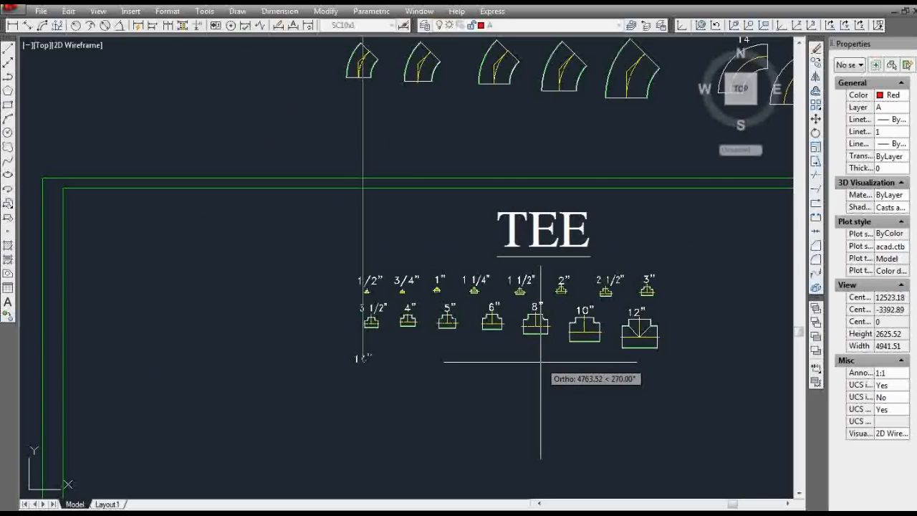
pyautogui.click(541, 362)
pyautogui.press('Return')
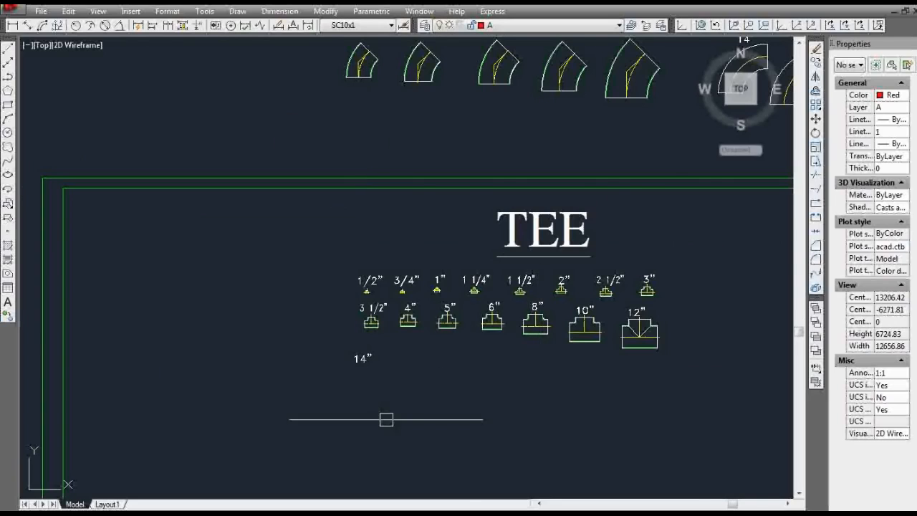
# Step: Insert the TEE.14 block at scale 1 directly below the 14" label in the TEE section and explode it
pyautogui.scroll(2, 422, 465)
pyautogui.scroll(2, 368, 351)
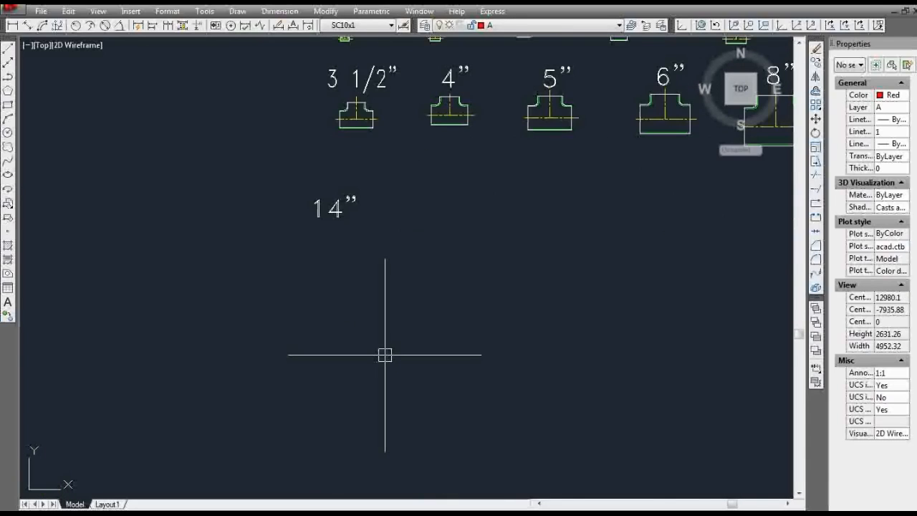
pyautogui.write('I')
pyautogui.press('Return')
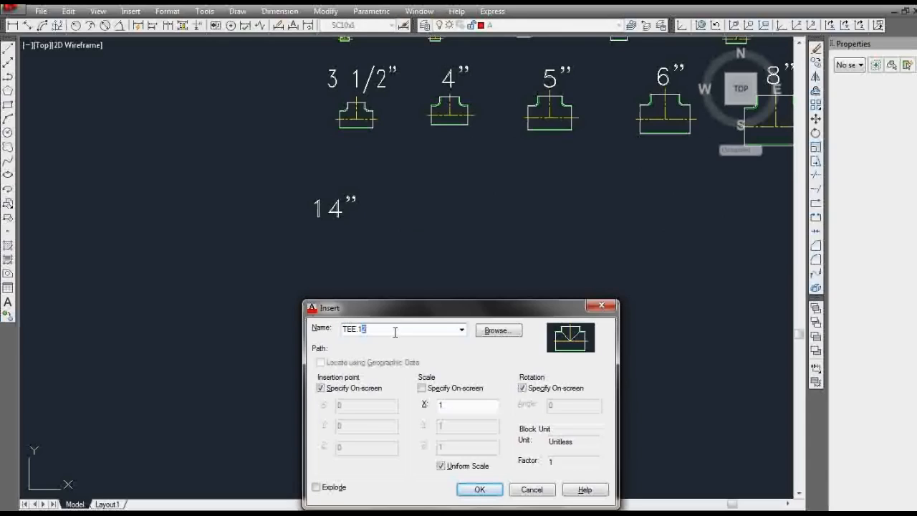
pyautogui.press('Return')
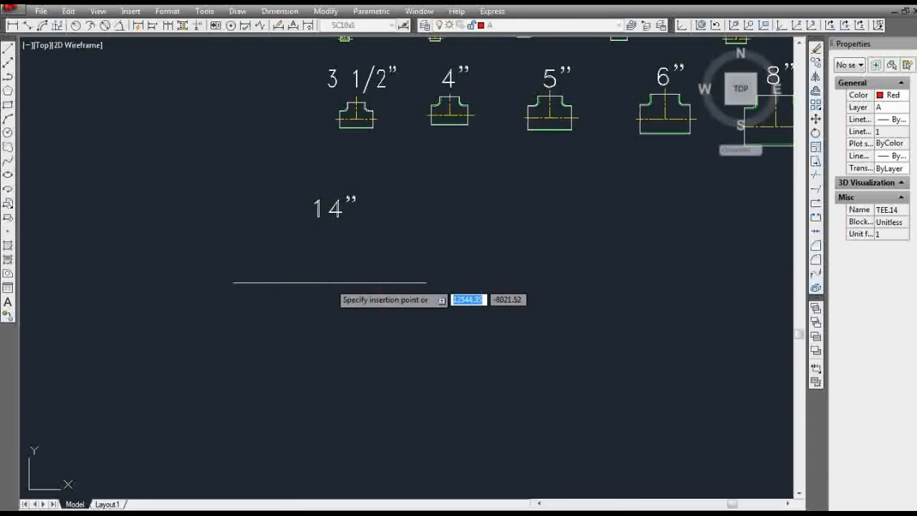
pyautogui.click(329, 282)
pyautogui.write('x')
pyautogui.press('Return')
pyautogui.click(364, 290)
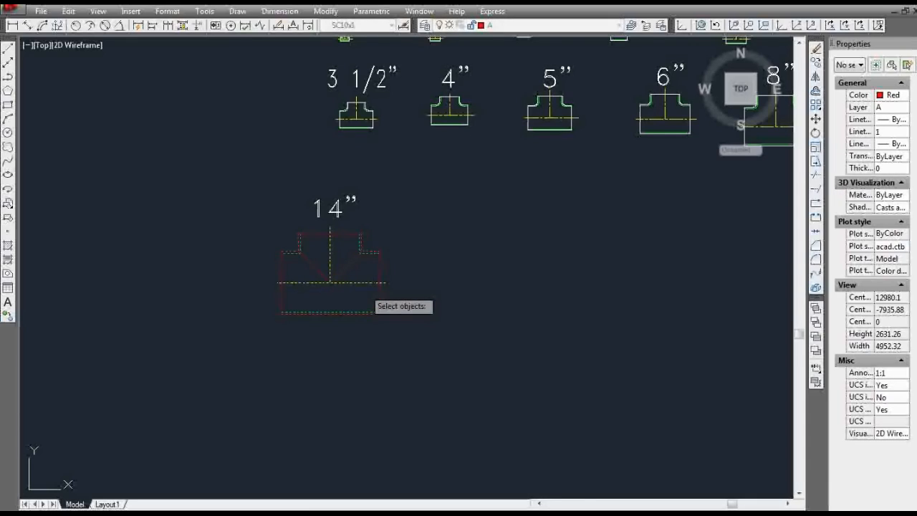
pyautogui.press('Return')
# Step: Copy the 16" label from the ELBOW 45° section straight down beside the 14" label in the TEE section
pyautogui.write('c')
pyautogui.press('Return')
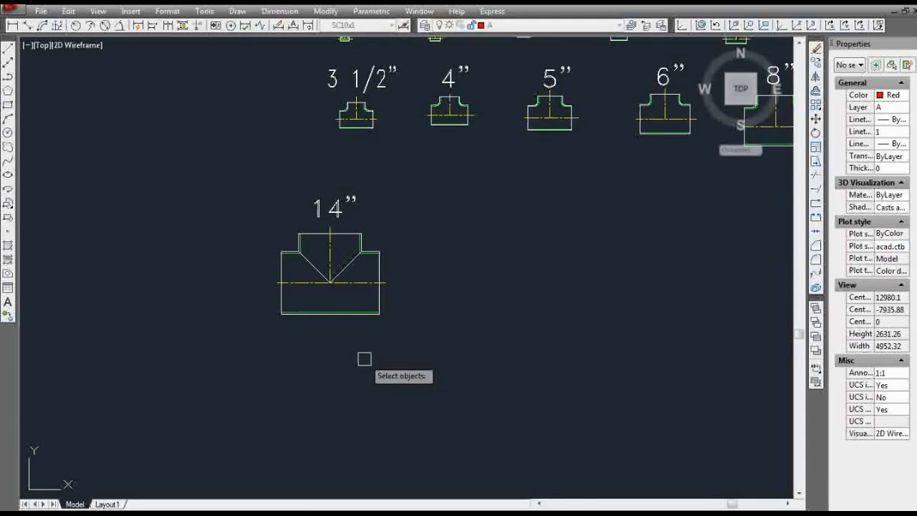
pyautogui.scroll(-6, 346, 387)
pyautogui.scroll(8, 356, 246)
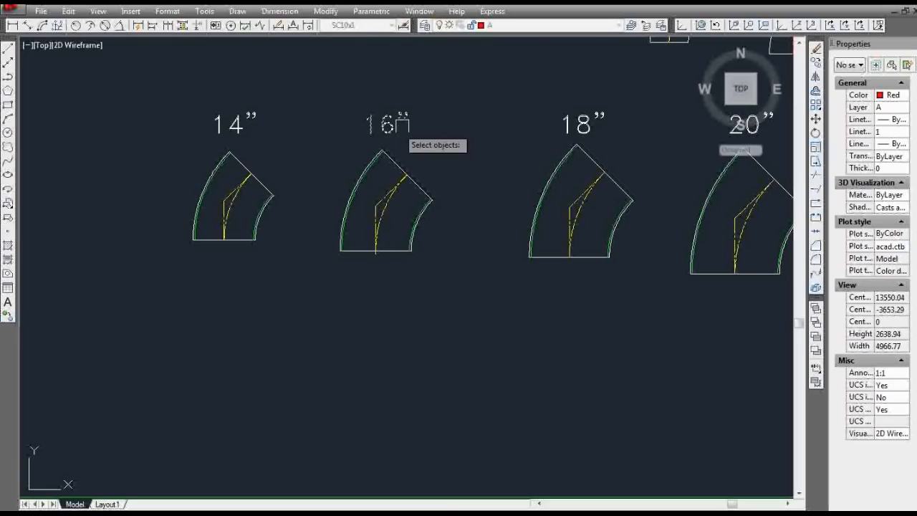
pyautogui.click(403, 126)
pyautogui.press('Return')
pyautogui.click(402, 125)
pyautogui.scroll(-6, 394, 115)
pyautogui.scroll(6, 376, 292)
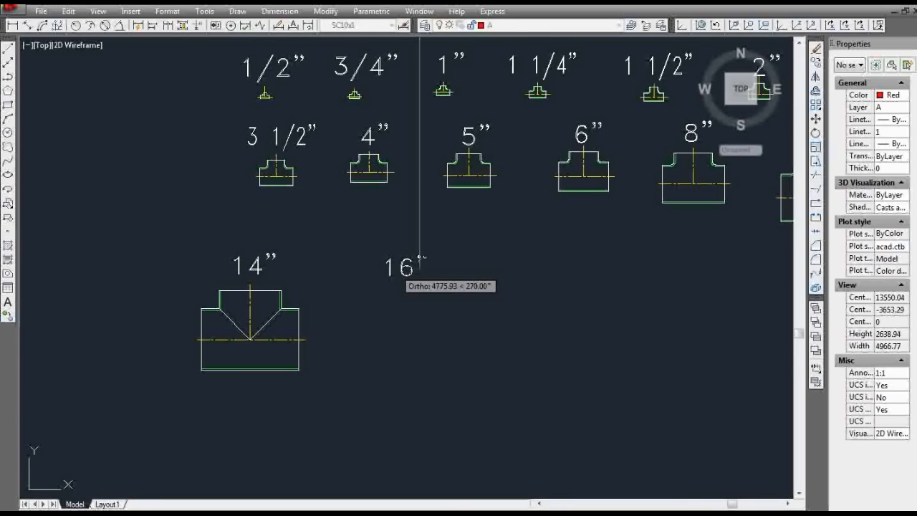
pyautogui.click(399, 268)
pyautogui.press('Escape')
# Step: Insert the TEE.16 block at scale 1 directly below the 16" label in the TEE section and explode it
pyautogui.write('i')
pyautogui.press('Return')
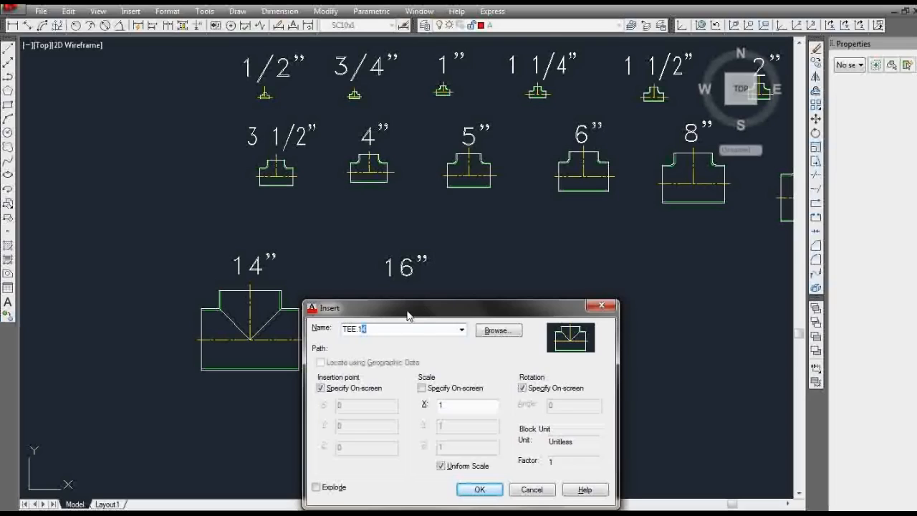
pyautogui.press('Return')
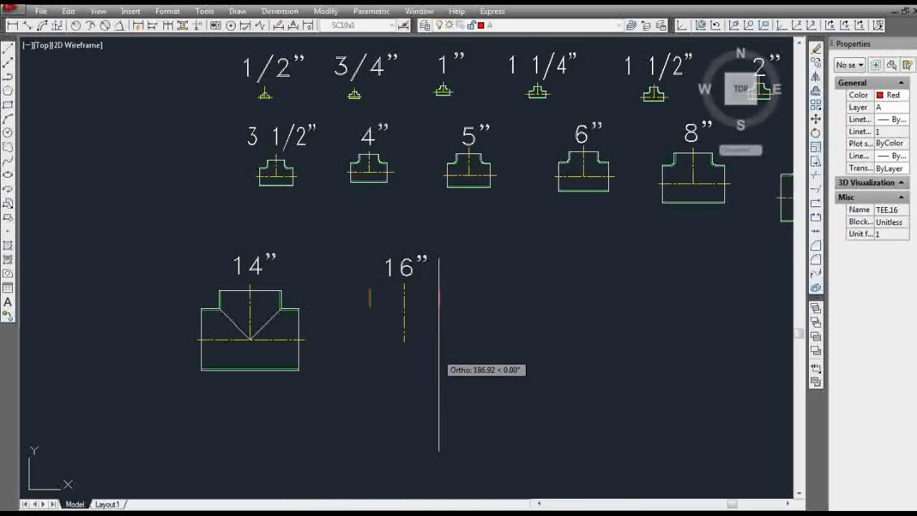
pyautogui.click(487, 378)
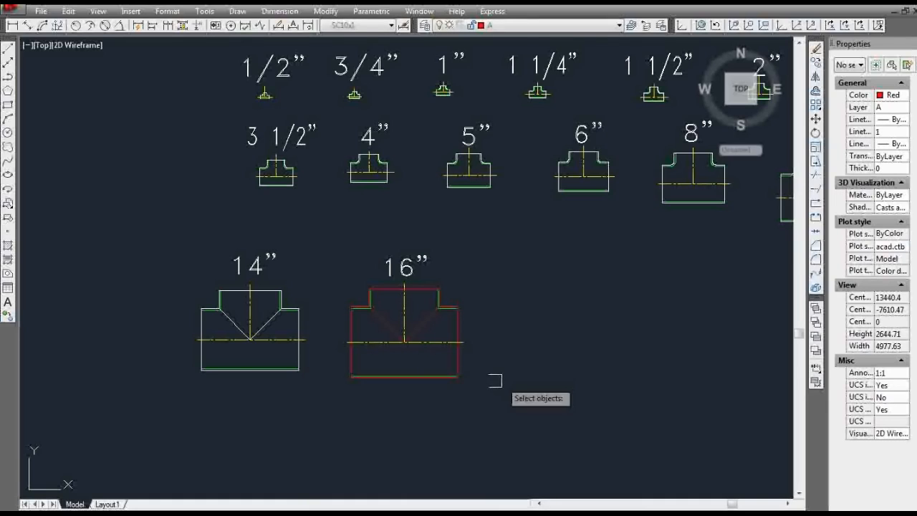
pyautogui.click(431, 342)
pyautogui.press('Return')
# Step: Copy the 18" label from the ELBOW 45° section straight down beside the 16" label in the TEE section
pyautogui.write('co')
pyautogui.press('Return')
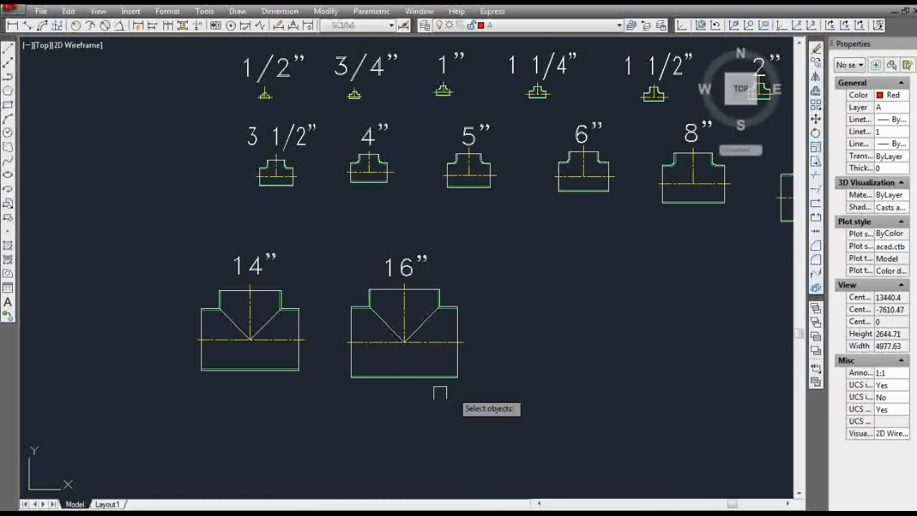
pyautogui.scroll(-3, 399, 389)
pyautogui.scroll(3, 453, 155)
pyautogui.click(449, 155)
pyautogui.press('Return')
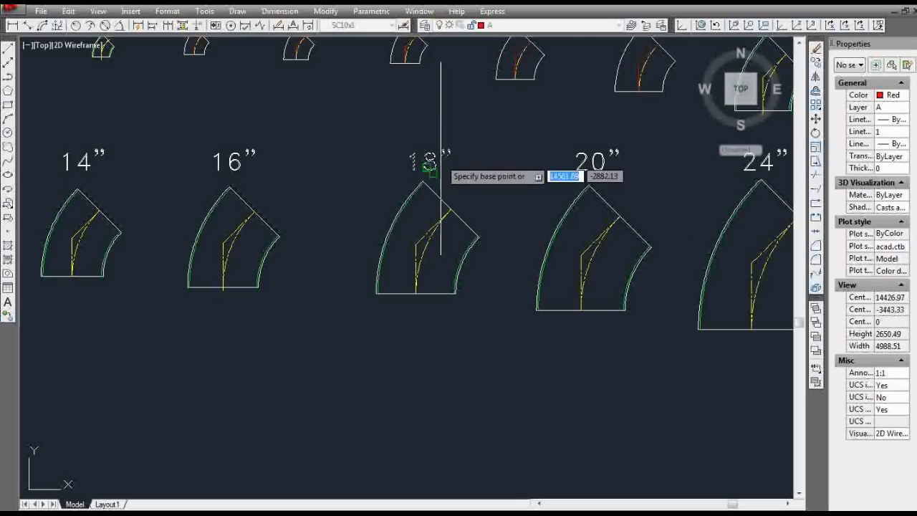
pyautogui.click(440, 159)
pyautogui.scroll(-4, 425, 121)
pyautogui.scroll(4, 433, 256)
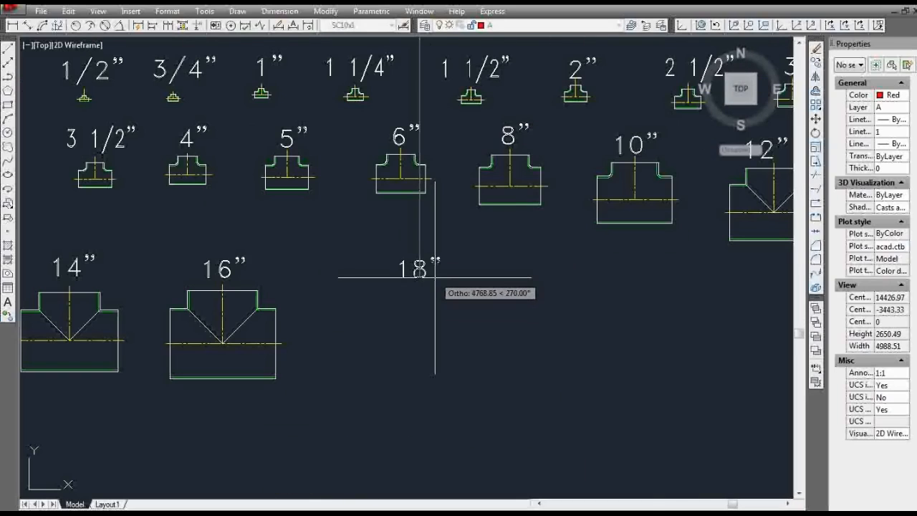
pyautogui.click(433, 322)
pyautogui.press('Return')
# Step: Insert the TEE.18 block at scale 1 directly below the 18" label in the TEE section and explode it
pyautogui.write('i')
pyautogui.press('Return')
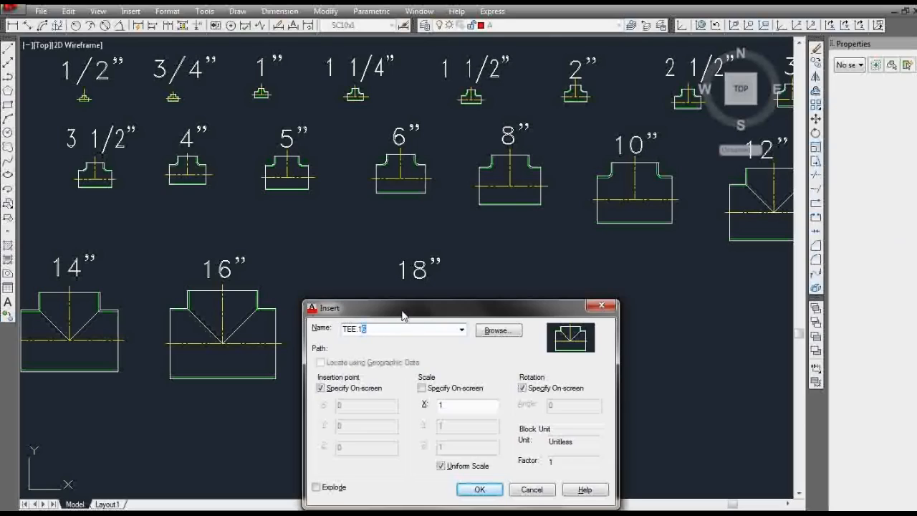
pyautogui.write('TEE.18')
pyautogui.press('Return')
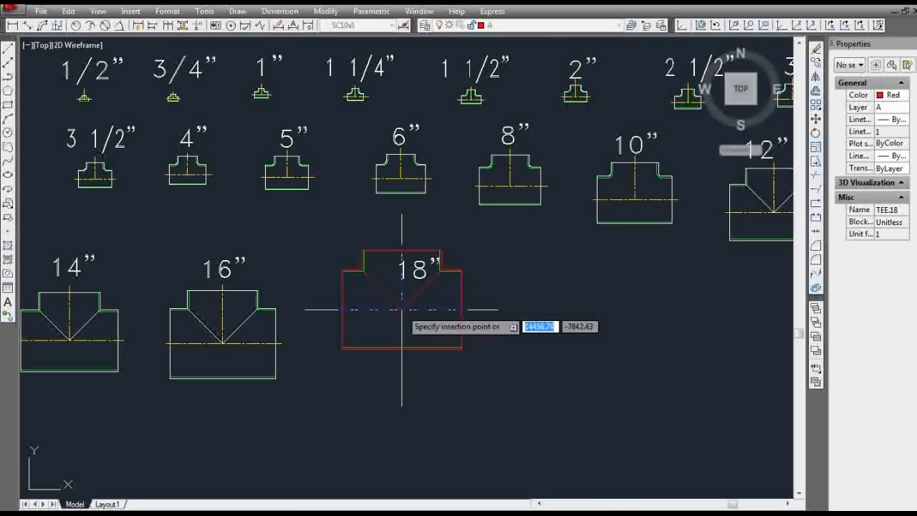
pyautogui.click(419, 355)
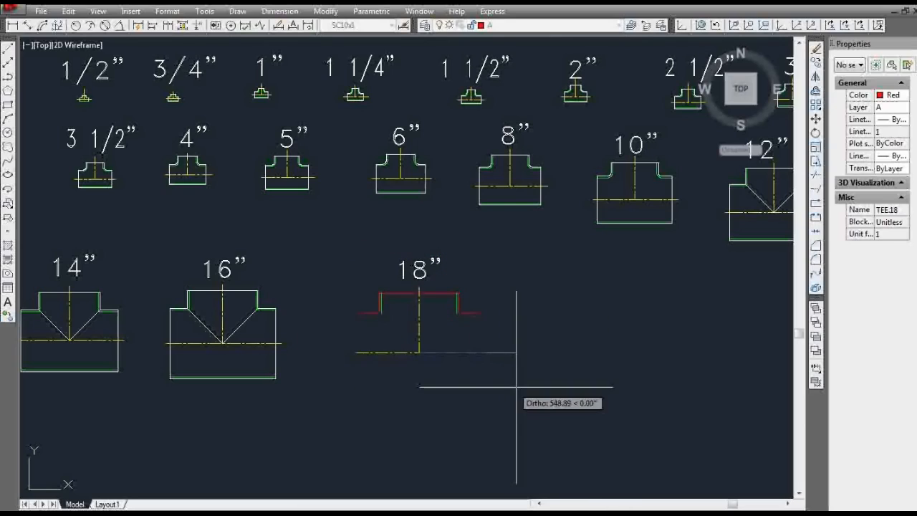
pyautogui.write('x')
pyautogui.press('Return')
pyautogui.click(477, 354)
pyautogui.press('Return')
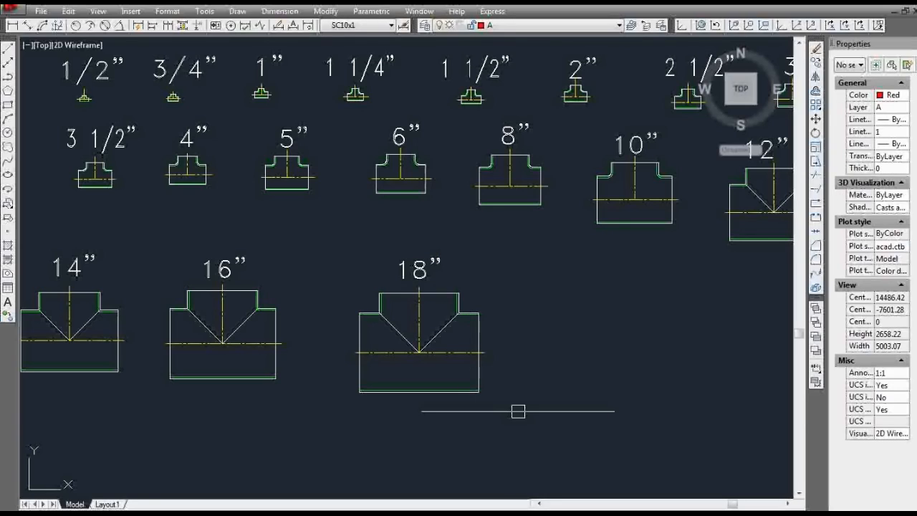
# Step: Copy the 20" label from the ELBOW 45° section straight down beside the 18" label in the TEE section
pyautogui.write('co')
pyautogui.press('Return')
pyautogui.scroll(-3, 364, 392)
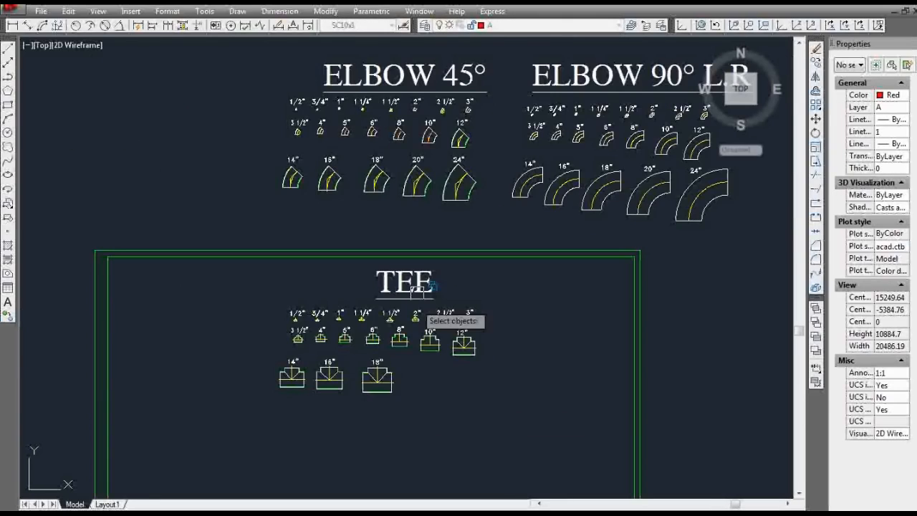
pyautogui.scroll(3, 406, 153)
pyautogui.click(453, 182)
pyautogui.press('Return')
pyautogui.click(453, 182)
pyautogui.scroll(-3, 427, 40)
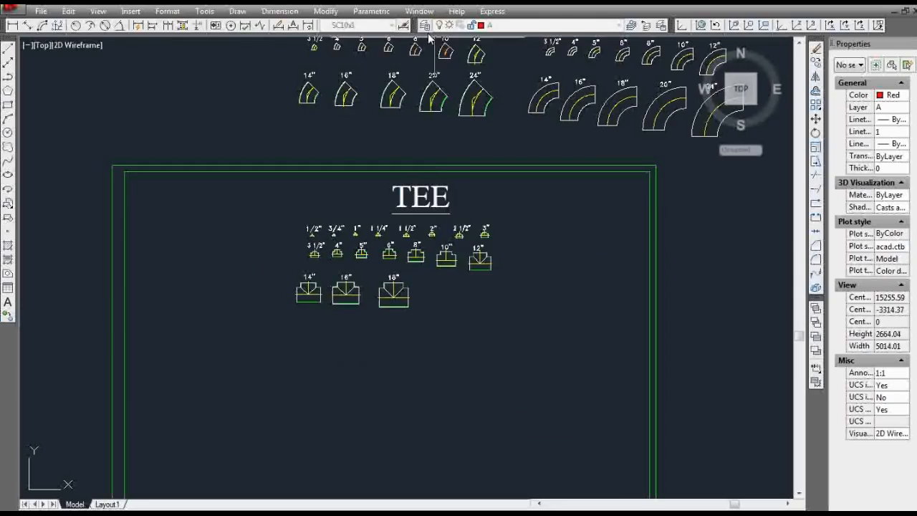
pyautogui.scroll(1, 438, 272)
pyautogui.scroll(4, 442, 280)
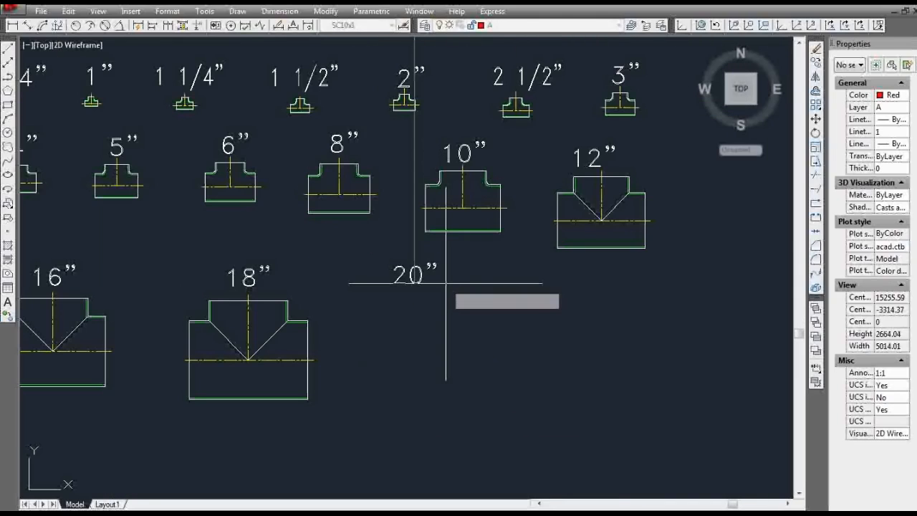
pyautogui.click(446, 283)
pyautogui.press('Return')
# Step: Insert the TEE.20 block at scale 1 directly below the 20" label in the TEE section and explode it
pyautogui.write('i')
pyautogui.press('Return')
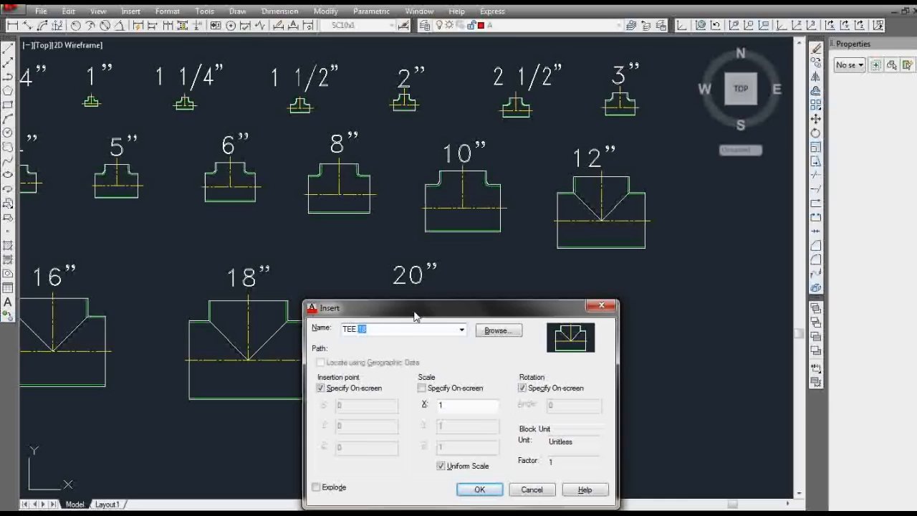
pyautogui.press('Return')
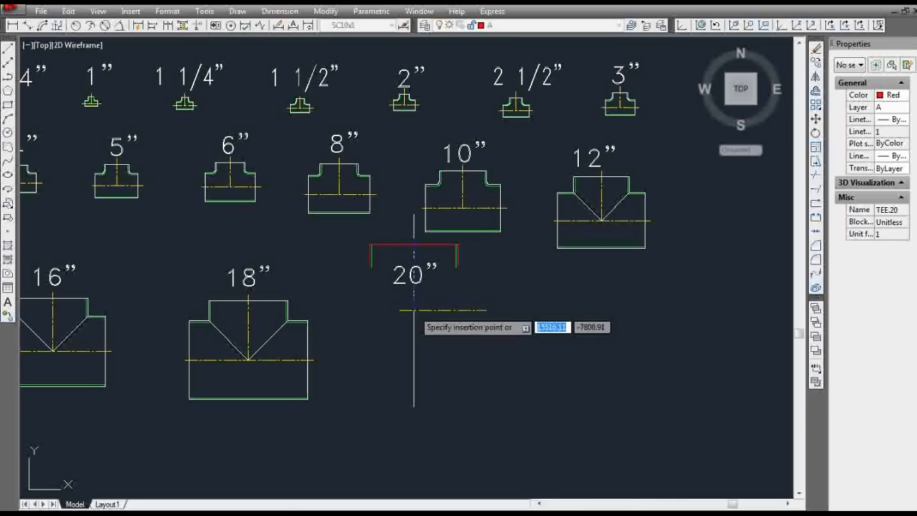
pyautogui.click(416, 379)
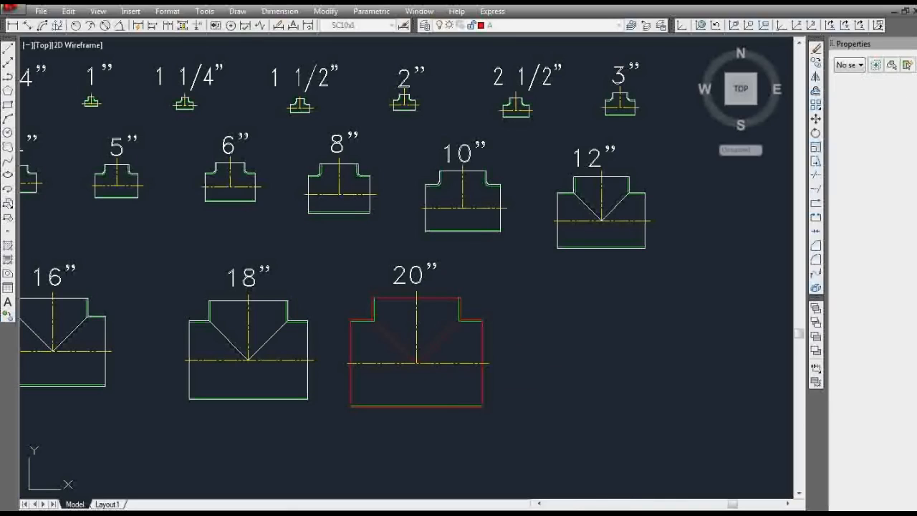
pyautogui.click(448, 365)
pyautogui.press('Return')
# Step: Copy the 24" label from the ELBOW 45° section straight down beside the 20" label in the TEE section
pyautogui.write('co')
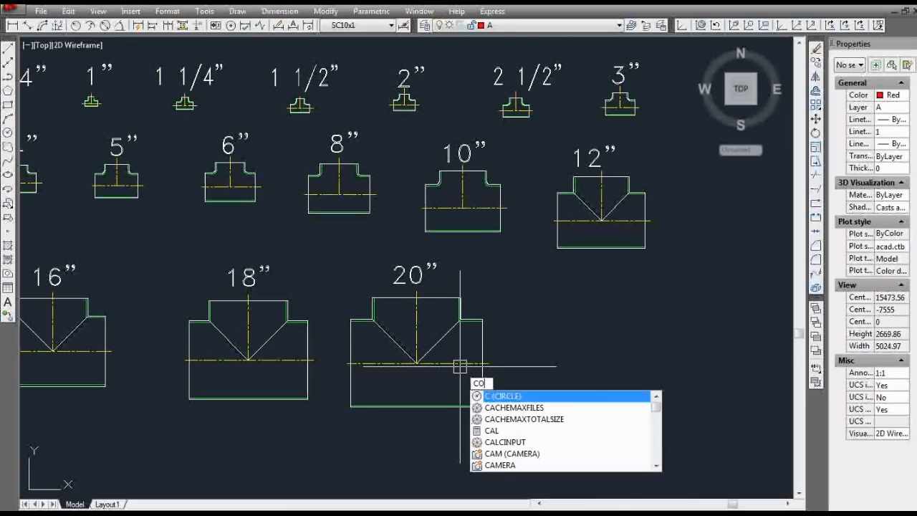
pyautogui.press('Return')
pyautogui.scroll(-3, 377, 384)
pyautogui.scroll(3, 439, 130)
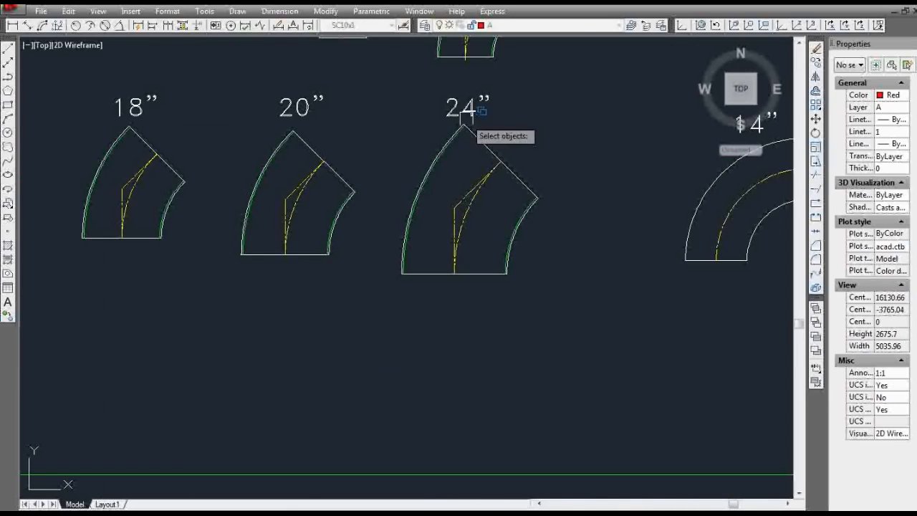
pyautogui.click(484, 101)
pyautogui.press('Return')
pyautogui.click(466, 129)
pyautogui.scroll(-3, 448, 122)
pyautogui.scroll(5, 466, 297)
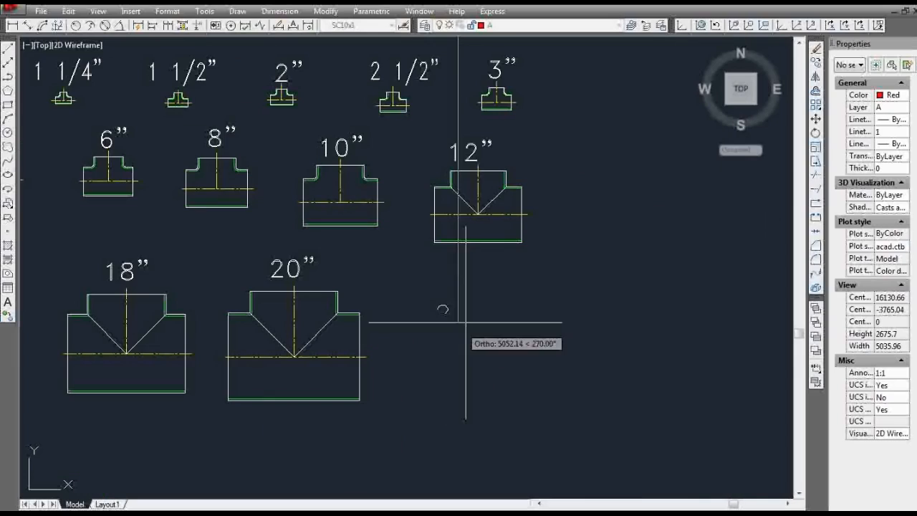
pyautogui.click(472, 281)
# Step: Insert the TEE.24 block at scale 1 directly below the 24" label in the TEE section and explode it
pyautogui.write('i')
pyautogui.press('Return')
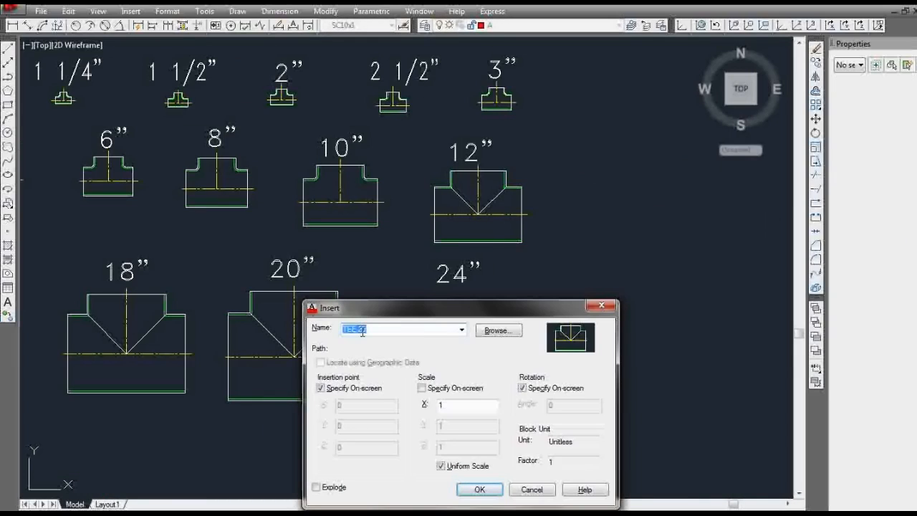
pyautogui.press('Return')
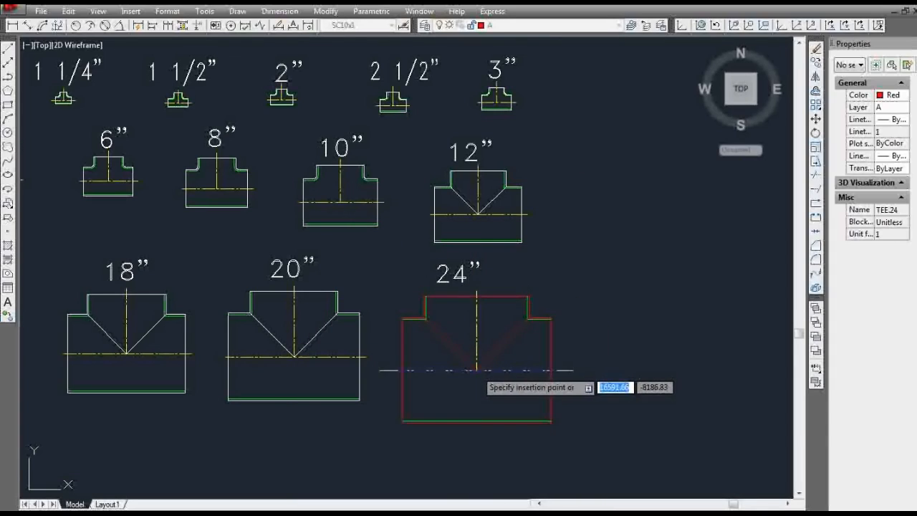
pyautogui.click(476, 370)
pyautogui.click(495, 385)
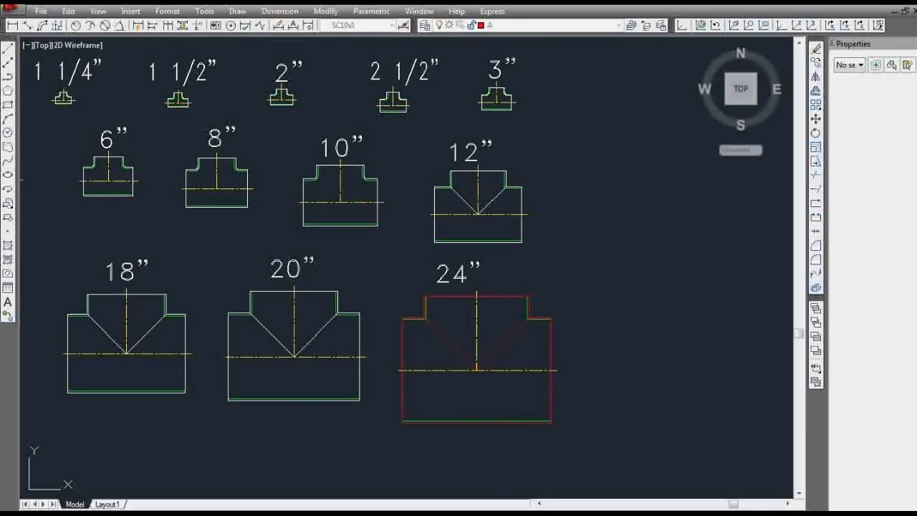
pyautogui.write('x')
pyautogui.press('Return')
pyautogui.click(503, 367)
pyautogui.press('Return')
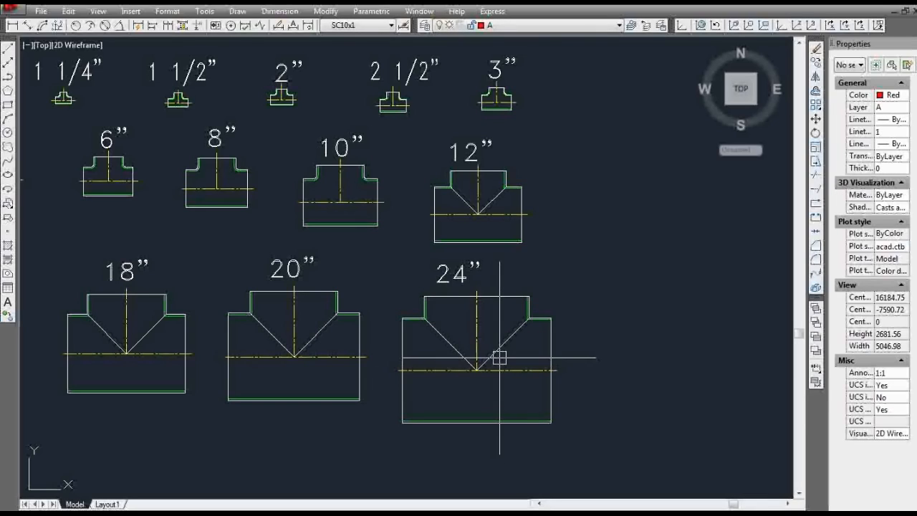
# Step: Move the 24" label horizontally to the right so it is centred above its tee
pyautogui.write('m')
pyautogui.press('Return')
pyautogui.click(461, 271)
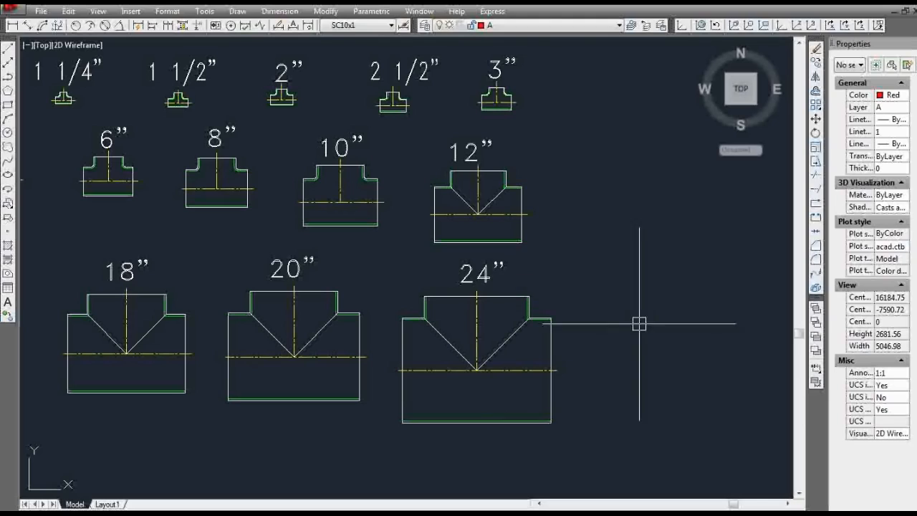
pyautogui.scroll(-4, 609, 358)
pyautogui.scroll(2, 513, 276)
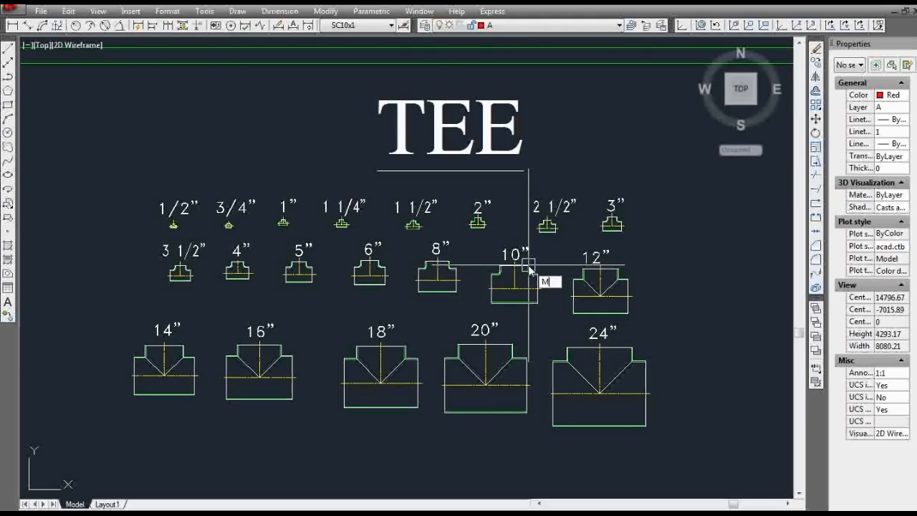
pyautogui.press('Return')
pyautogui.moveTo(692, 446); pyautogui.dragTo(102, 198)
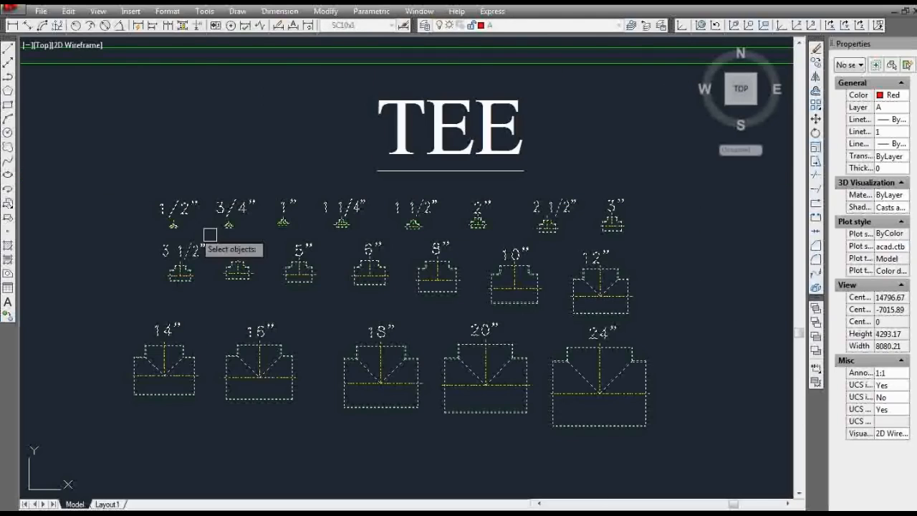
pyautogui.press('Escape')
# Step: Move the TEE title and its underline horizontally to the left, roughly centring them above the rows of tees
pyautogui.press('Return')
pyautogui.moveTo(452, 141); pyautogui.dragTo(403, 171)
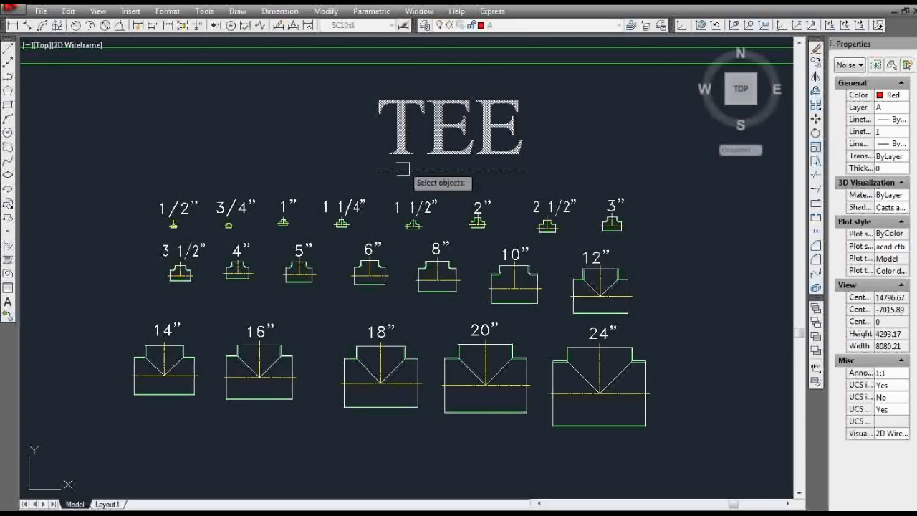
pyautogui.press('Return')
pyautogui.click(424, 481)
pyautogui.click(361, 466)
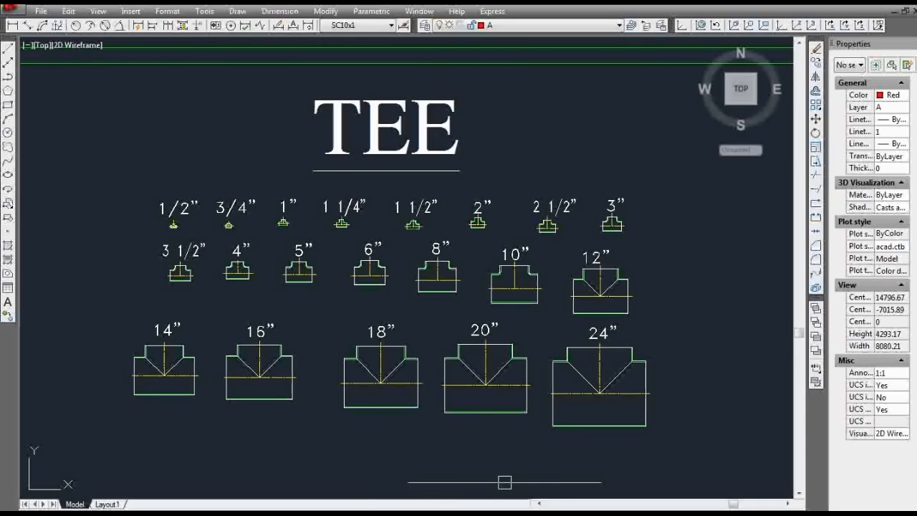